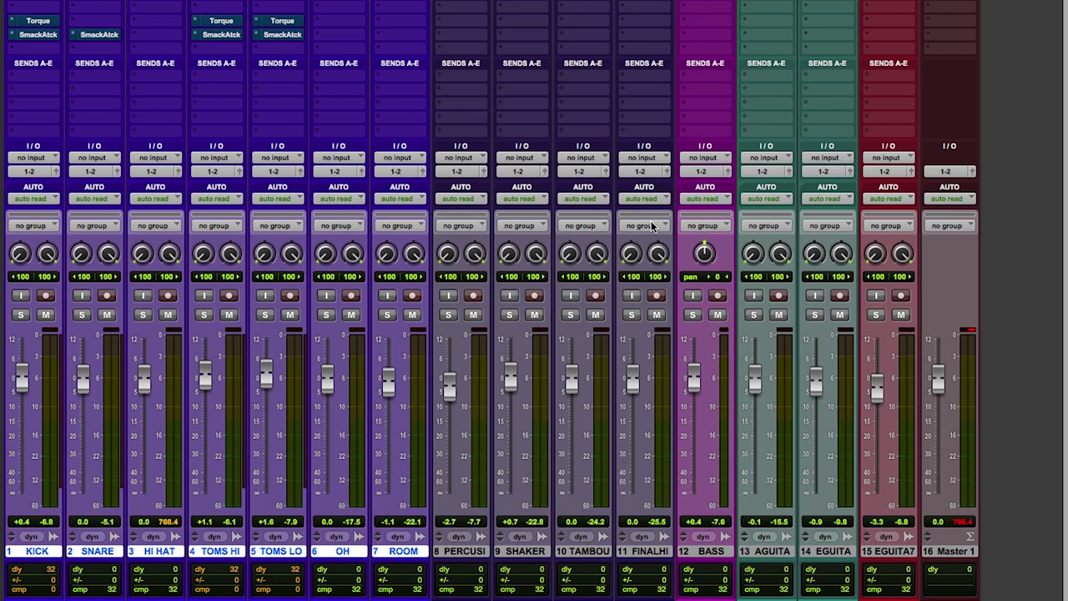
# - Start playback of the drum session so the track meters show signal
pyautogui.press('space')
# - Solo the KICK track and open its Torque plug-in window
pyautogui.click(21, 314)
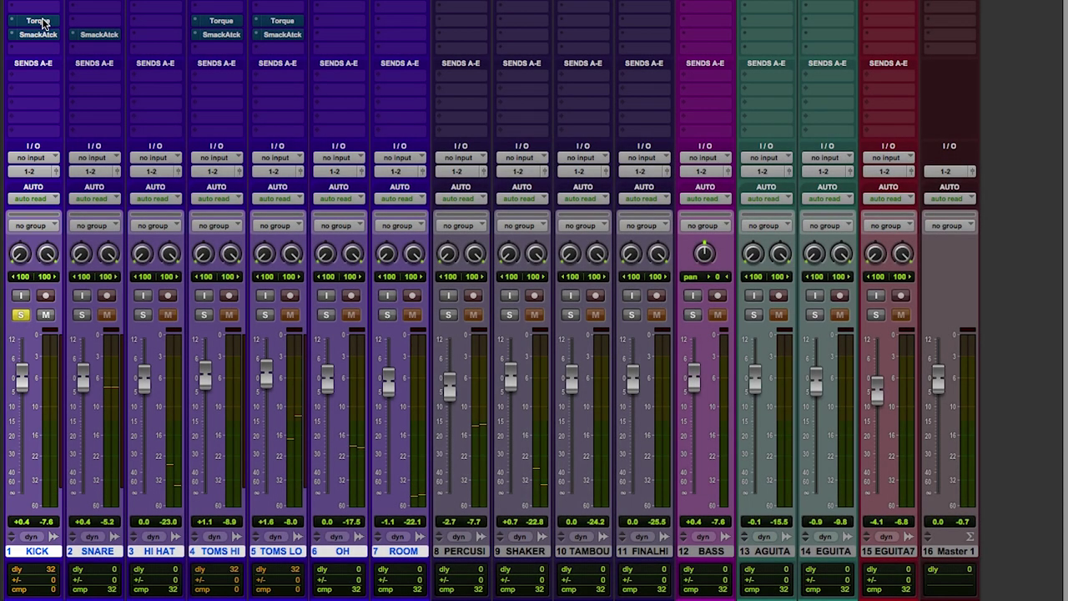
pyautogui.click(39, 21)
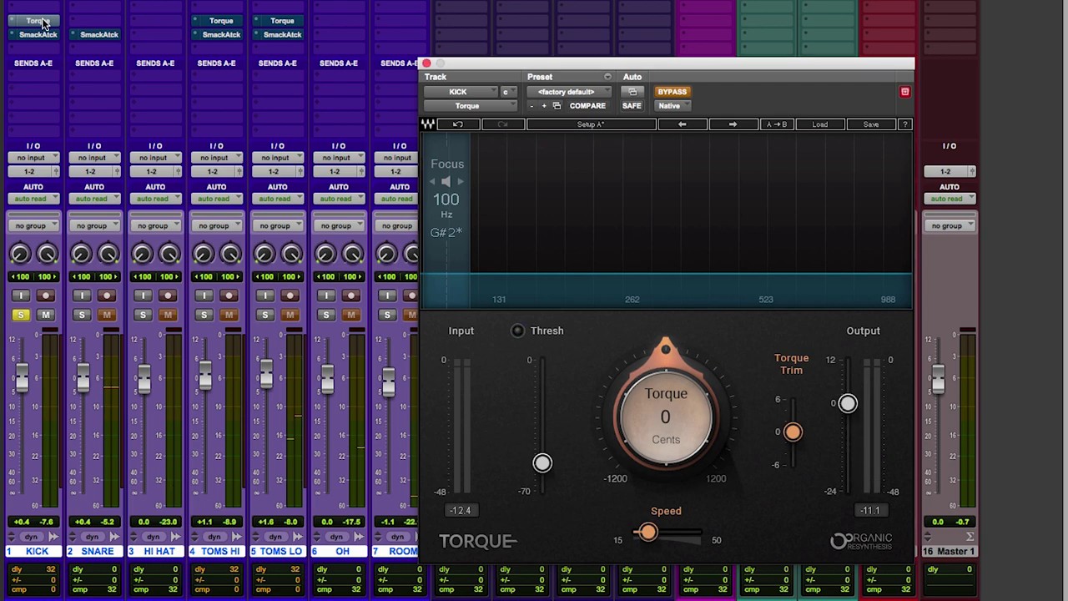
pyautogui.moveTo(566, 66); pyautogui.dragTo(399, 28)
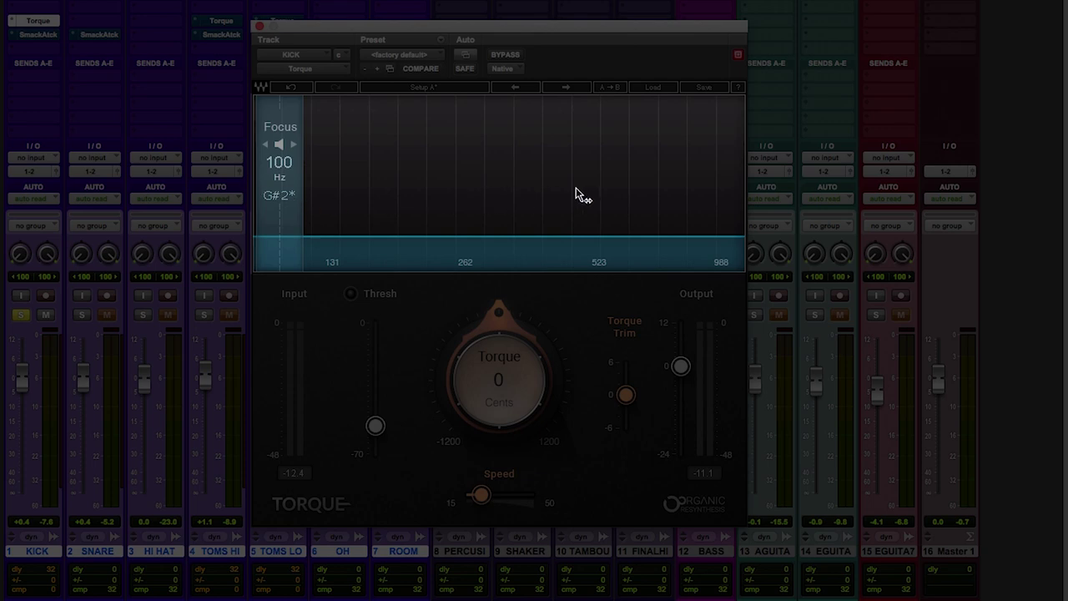
# - Move Torque's focus band to 102 Hz (G#2) and audition it during playback
pyautogui.moveTo(303, 126)
pyautogui.mouseDown()
pyautogui.moveTo(706, 126)
pyautogui.moveTo(310, 126)
pyautogui.mouseUp()
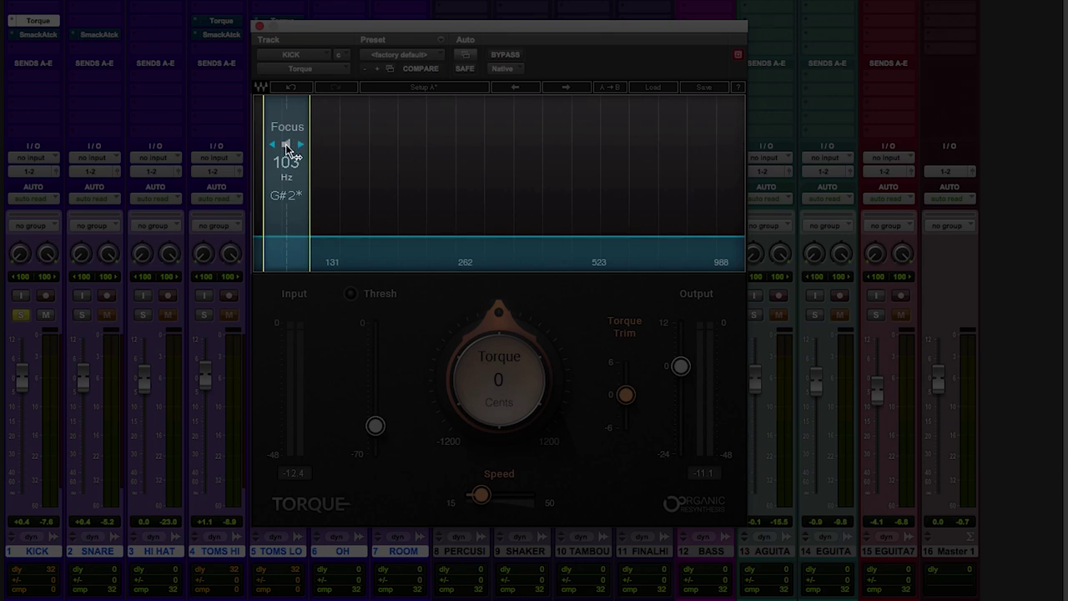
pyautogui.click(287, 145)
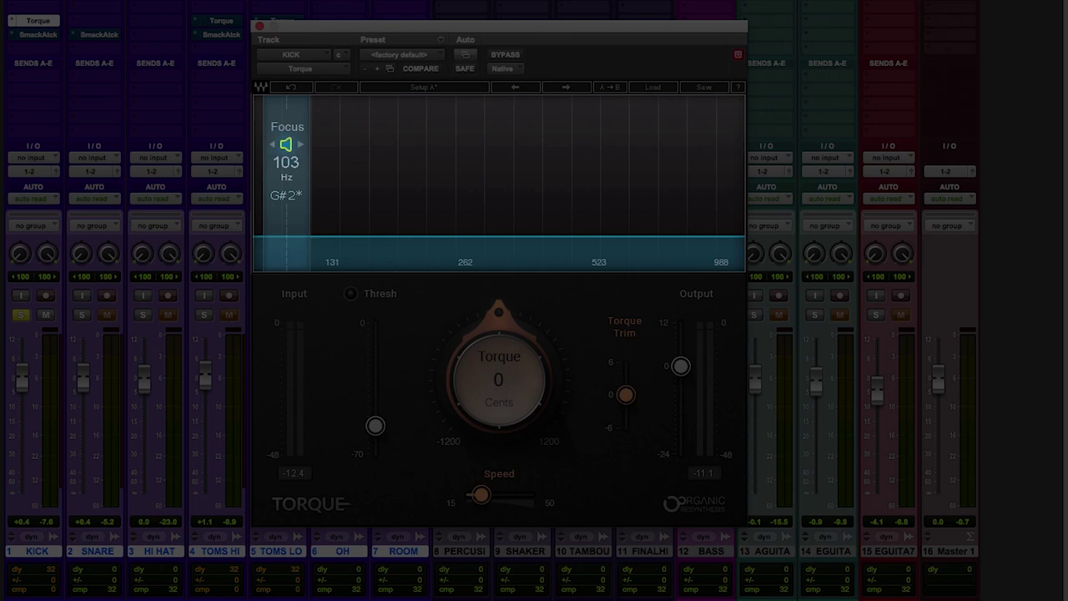
pyautogui.press('space')
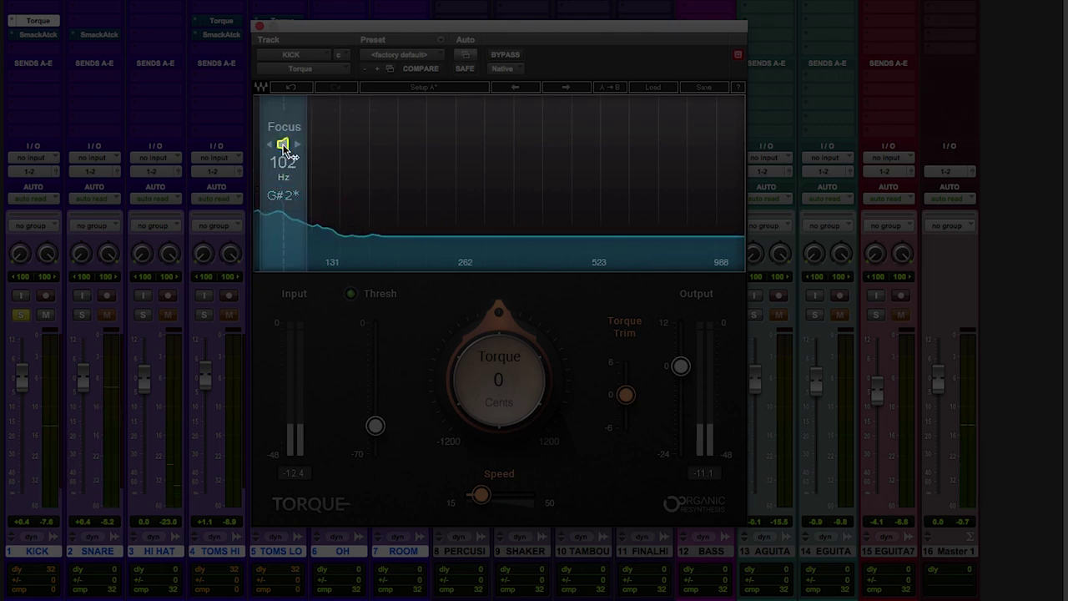
pyautogui.press('space')
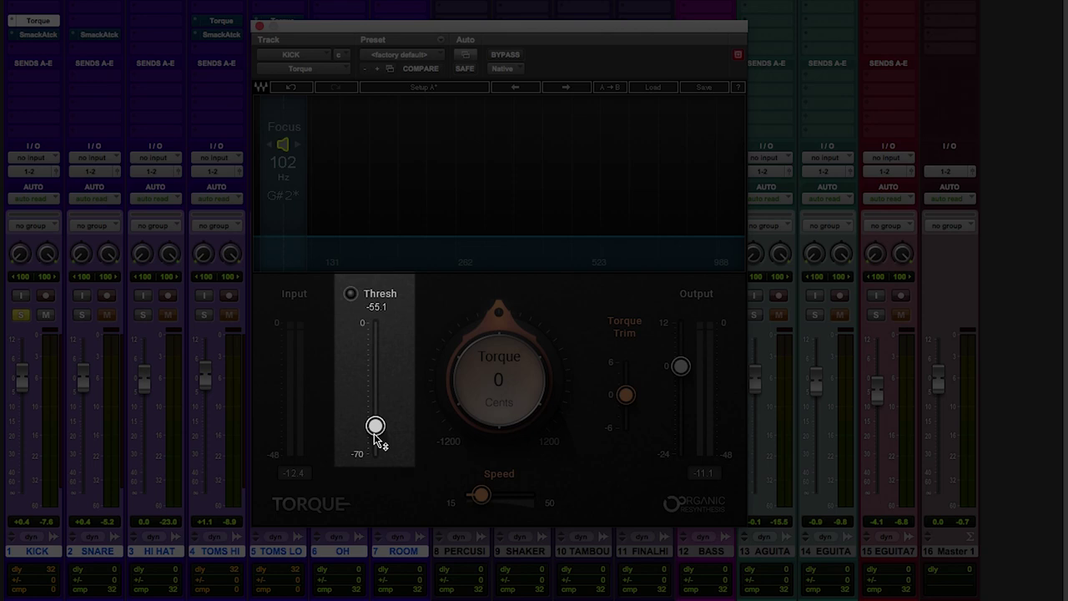
# - Adjust the kick's Torque threshold between -34 and -55, settling near -52
pyautogui.moveTo(374, 434); pyautogui.dragTo(380, 396)
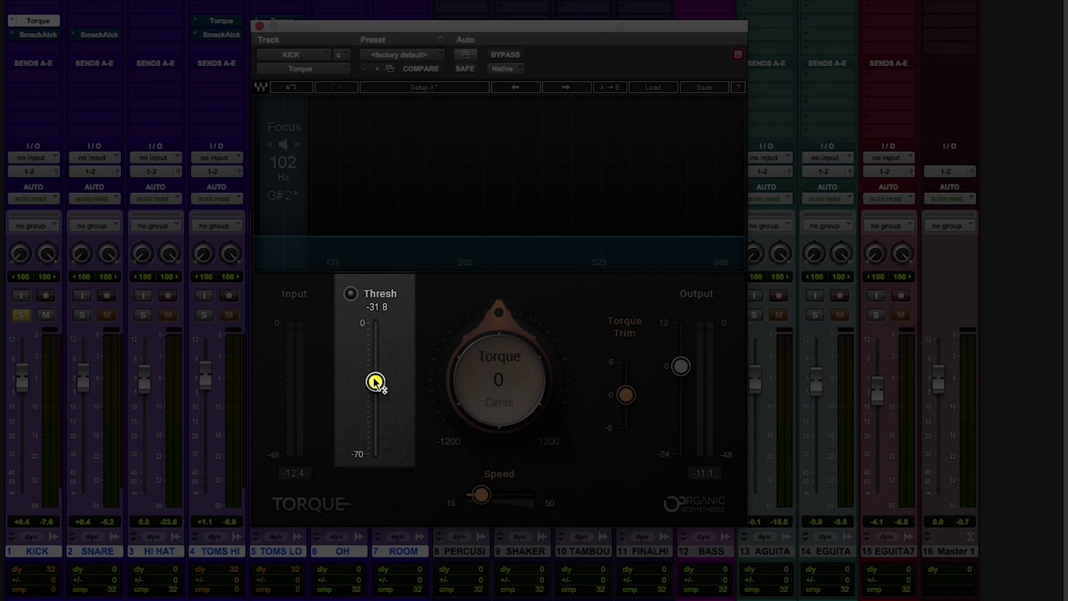
pyautogui.moveTo(376, 382); pyautogui.dragTo(375, 422)
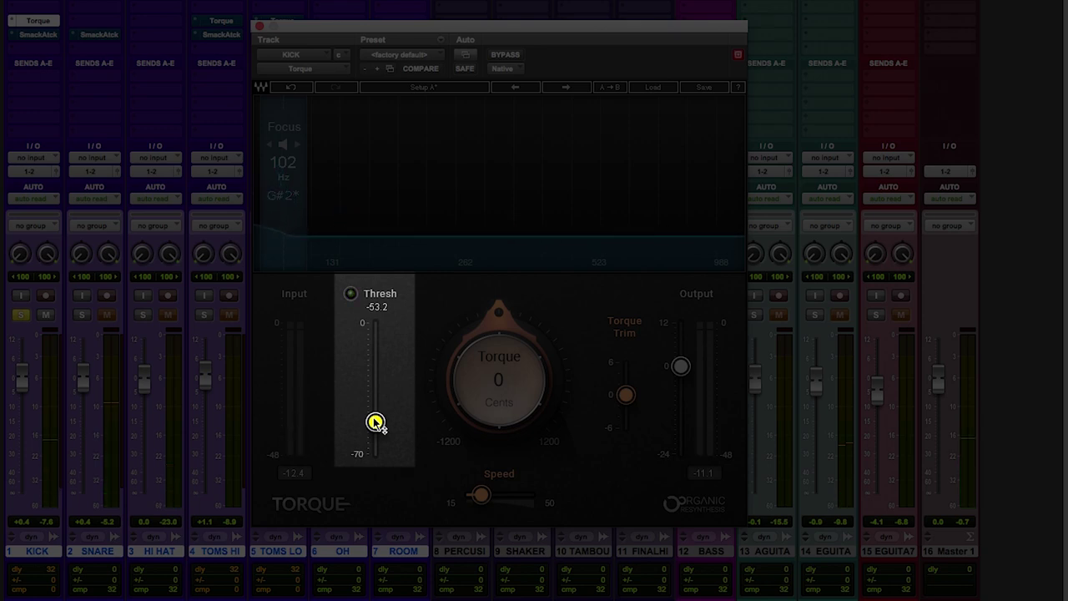
pyautogui.moveTo(375, 422); pyautogui.dragTo(377, 453)
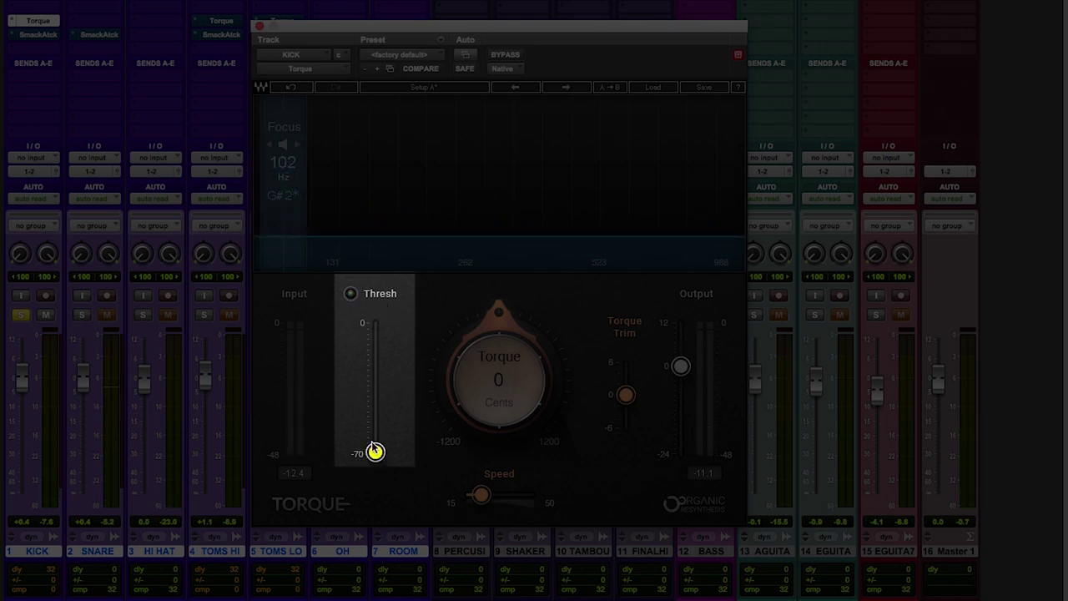
pyautogui.moveTo(376, 451); pyautogui.dragTo(376, 422)
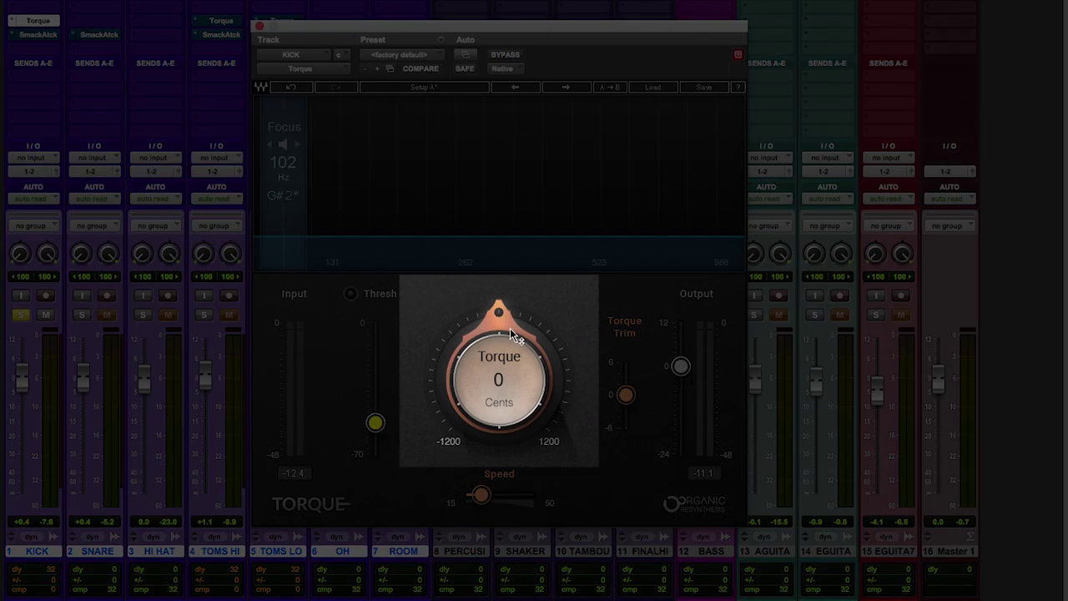
# - Turn the kick's Torque amount down to -190 cents, then stop playback
pyautogui.moveTo(511, 329); pyautogui.dragTo(510, 360)
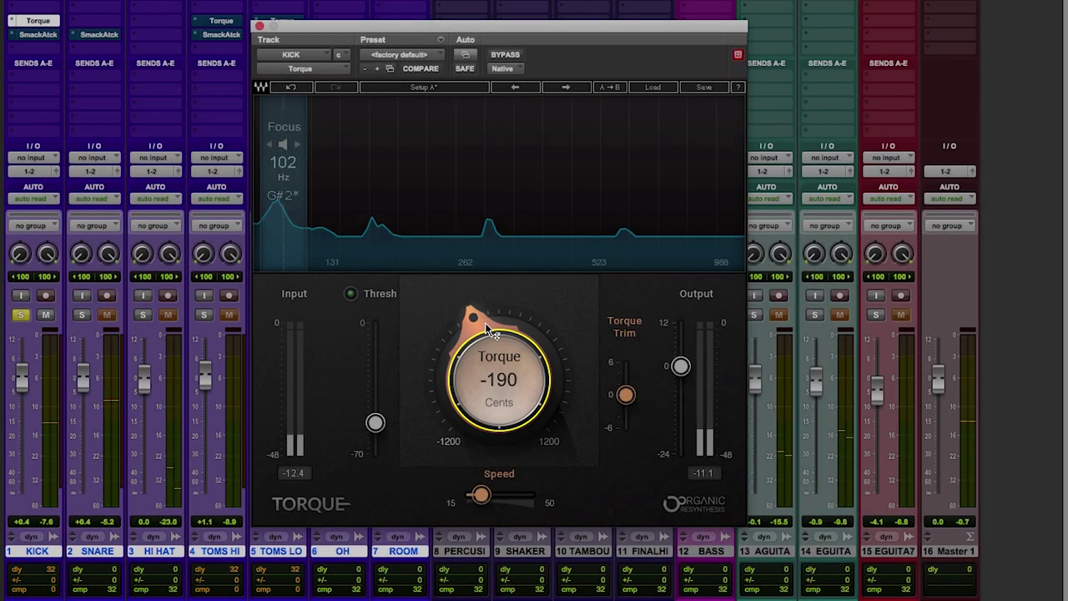
pyautogui.press('space')
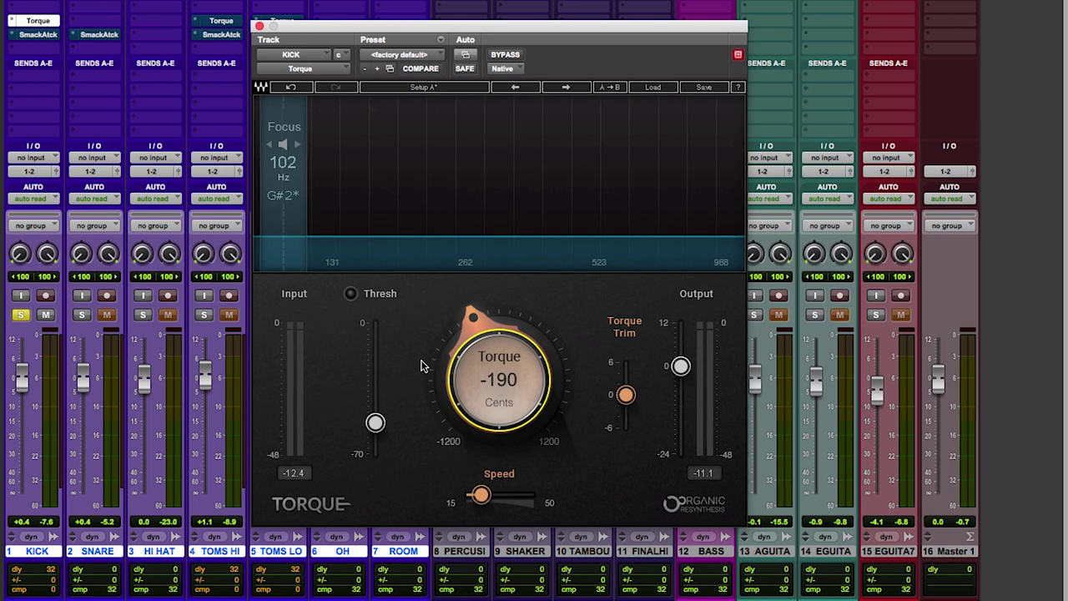
# - Open Smack Attack on KICK, set Attack 8 and Sustain 10, and disable bypass
pyautogui.click(38, 35)
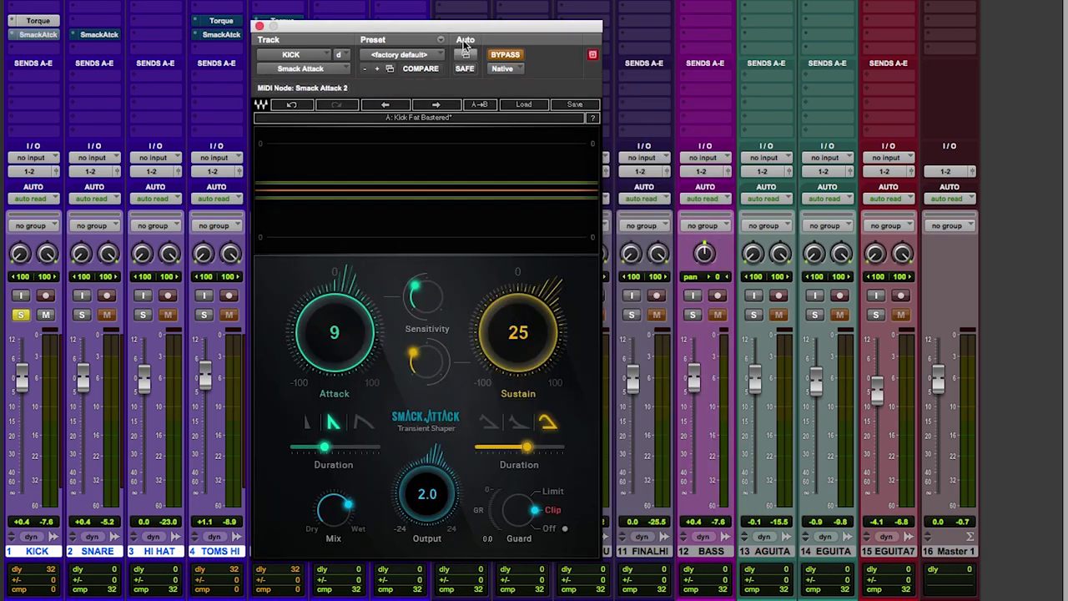
pyautogui.moveTo(465, 43); pyautogui.dragTo(488, 43)
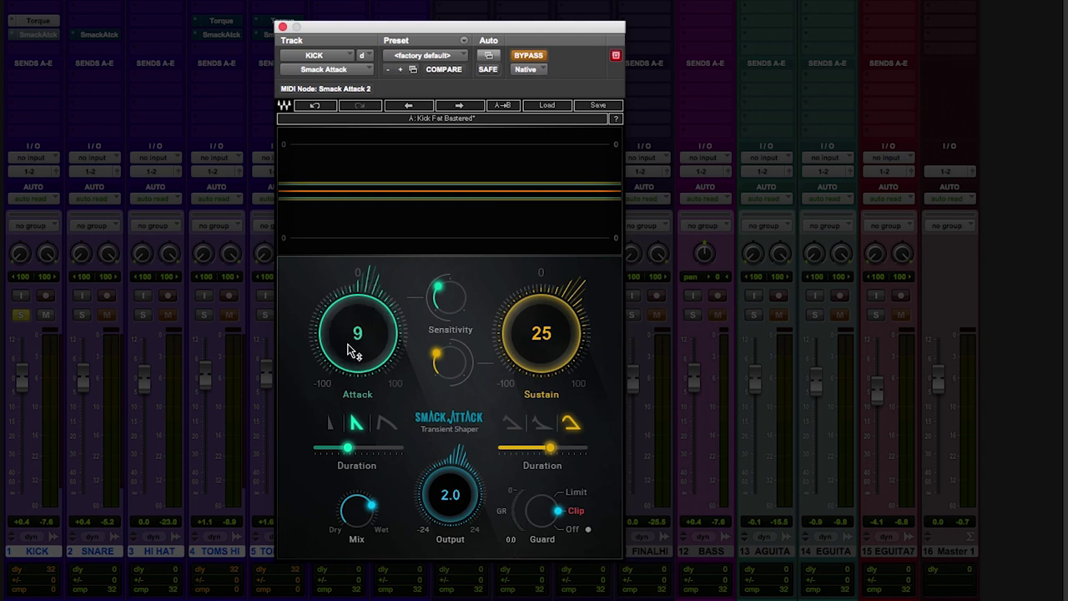
pyautogui.moveTo(355, 322)
pyautogui.mouseDown()
pyautogui.moveTo(355, 342)
pyautogui.moveTo(354, 318)
pyautogui.moveTo(355, 328)
pyautogui.moveTo(367, 321)
pyautogui.mouseUp()
pyautogui.moveTo(532, 313)
pyautogui.mouseDown()
pyautogui.moveTo(532, 355)
pyautogui.moveTo(531, 316)
pyautogui.moveTo(531, 348)
pyautogui.moveTo(532, 326)
pyautogui.mouseUp()
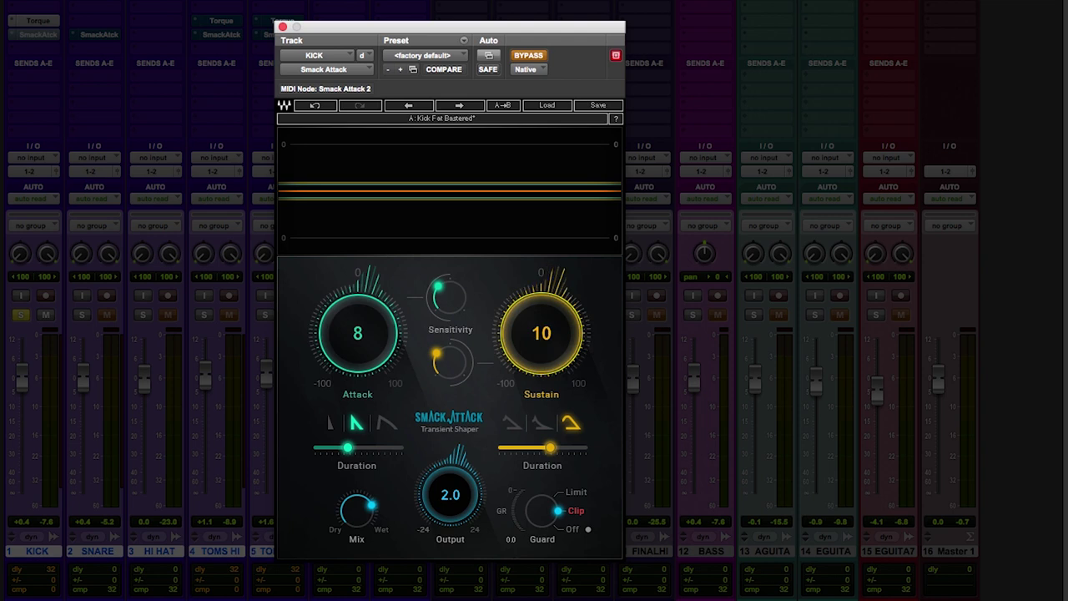
pyautogui.click(528, 55)
# - Tune attack sensitivity to about 28, nudge sustain sensitivity, and try the third attack shape
pyautogui.moveTo(449, 297)
pyautogui.mouseDown()
pyautogui.moveTo(448, 288)
pyautogui.moveTo(448, 307)
pyautogui.moveTo(449, 297)
pyautogui.mouseUp()
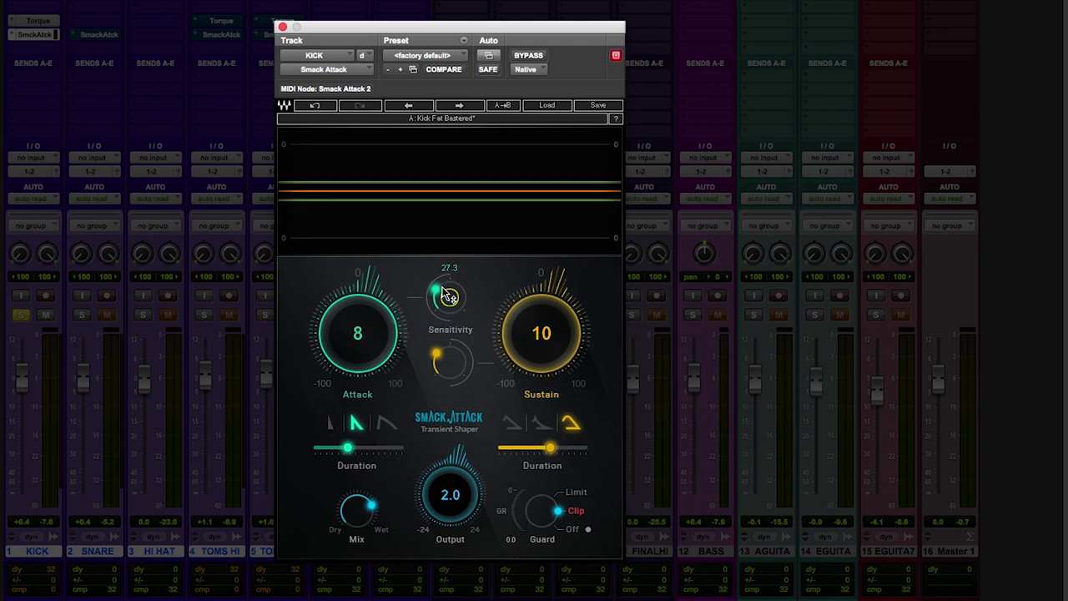
pyautogui.moveTo(449, 297)
pyautogui.mouseDown()
pyautogui.moveTo(449, 314)
pyautogui.moveTo(449, 302)
pyautogui.mouseUp()
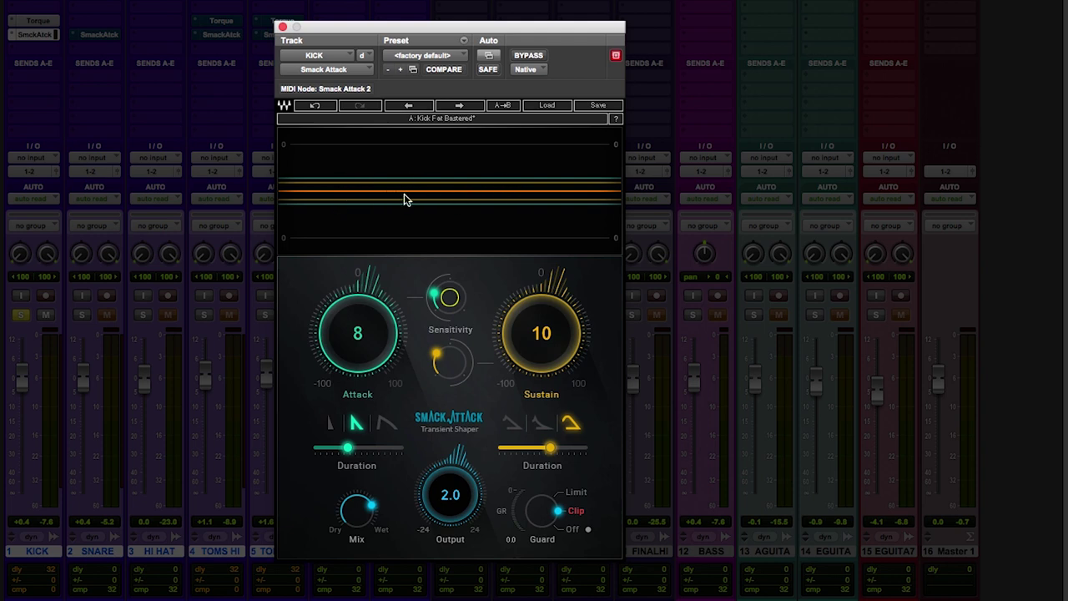
pyautogui.moveTo(439, 291); pyautogui.dragTo(439, 288)
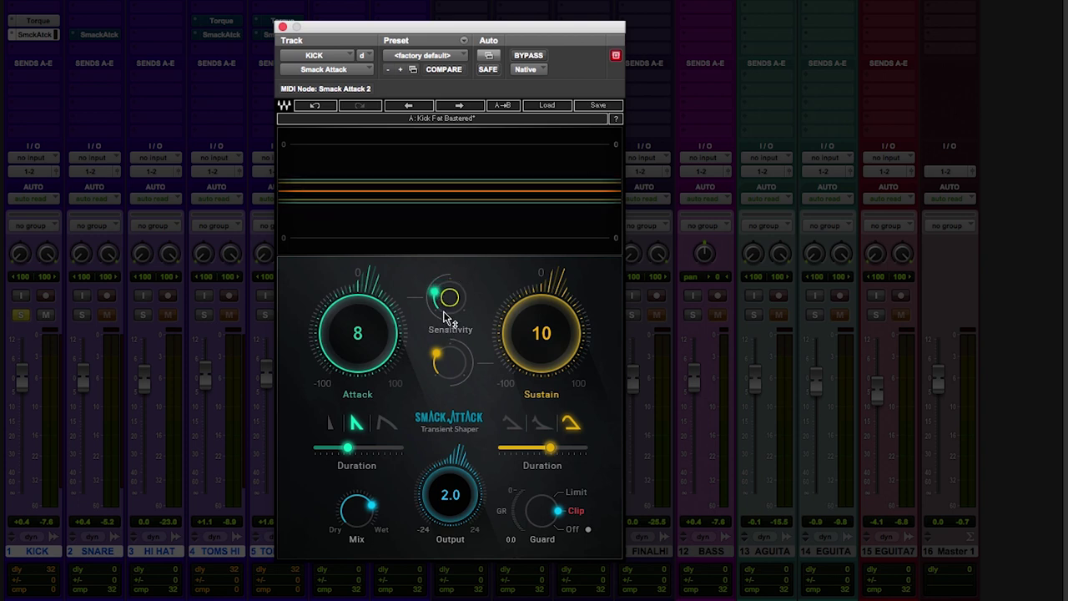
pyautogui.moveTo(439, 289); pyautogui.dragTo(439, 286)
pyautogui.moveTo(448, 362)
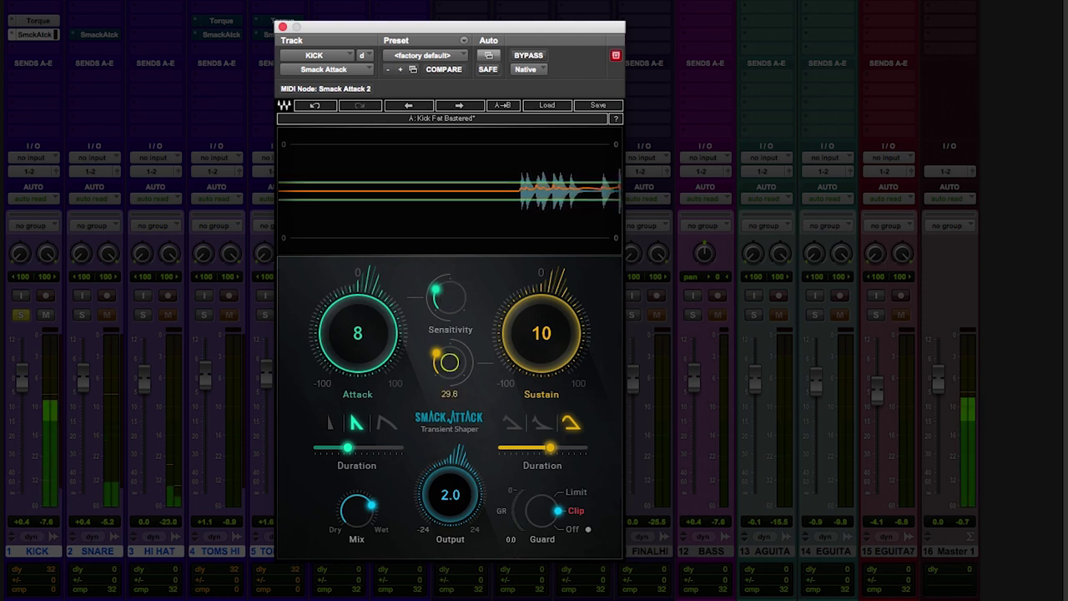
pyautogui.moveTo(449, 361); pyautogui.dragTo(448, 359)
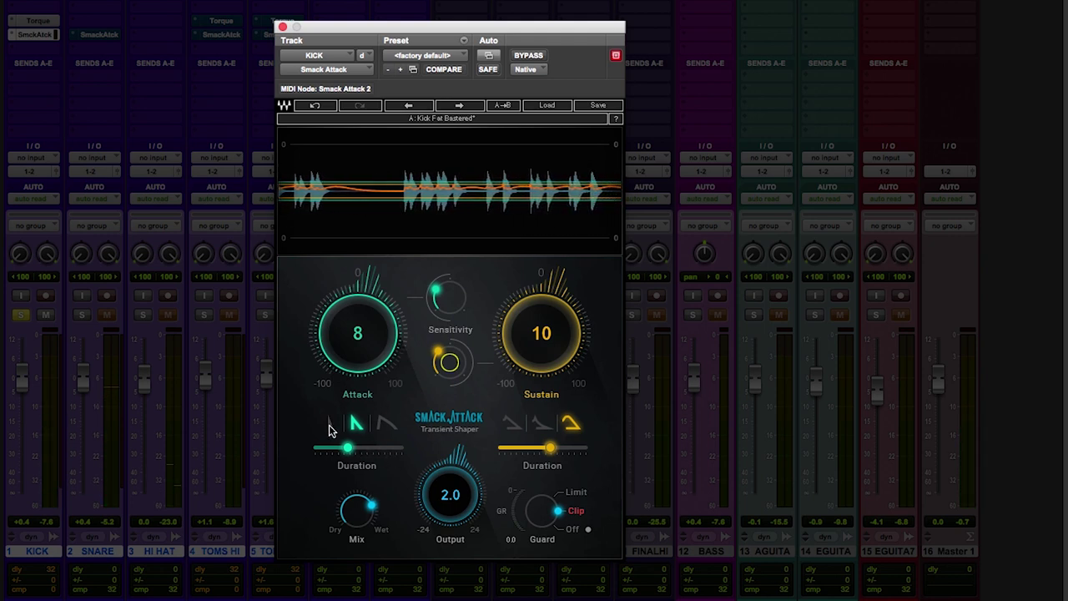
pyautogui.click(384, 425)
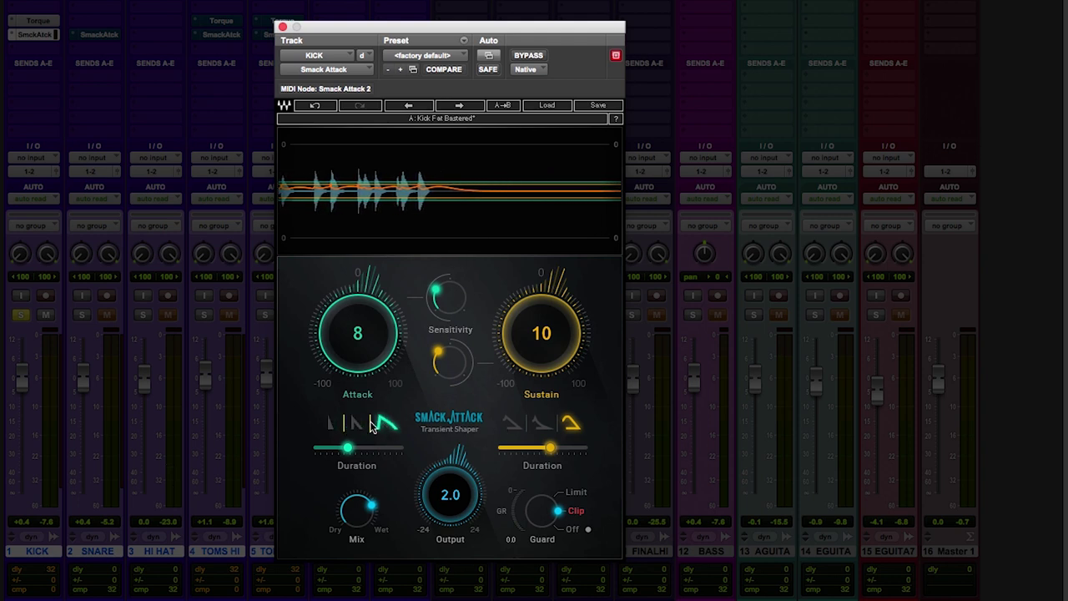
# - Switch the kick's Smack Attack back to the second attack shape and resume playback
pyautogui.click(356, 424)
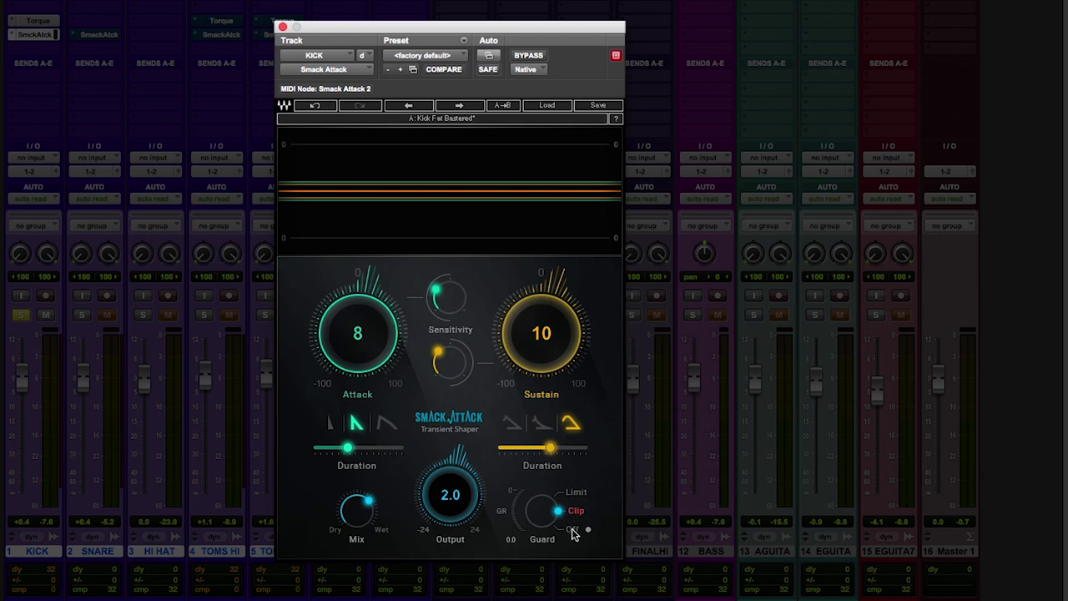
pyautogui.press('space')
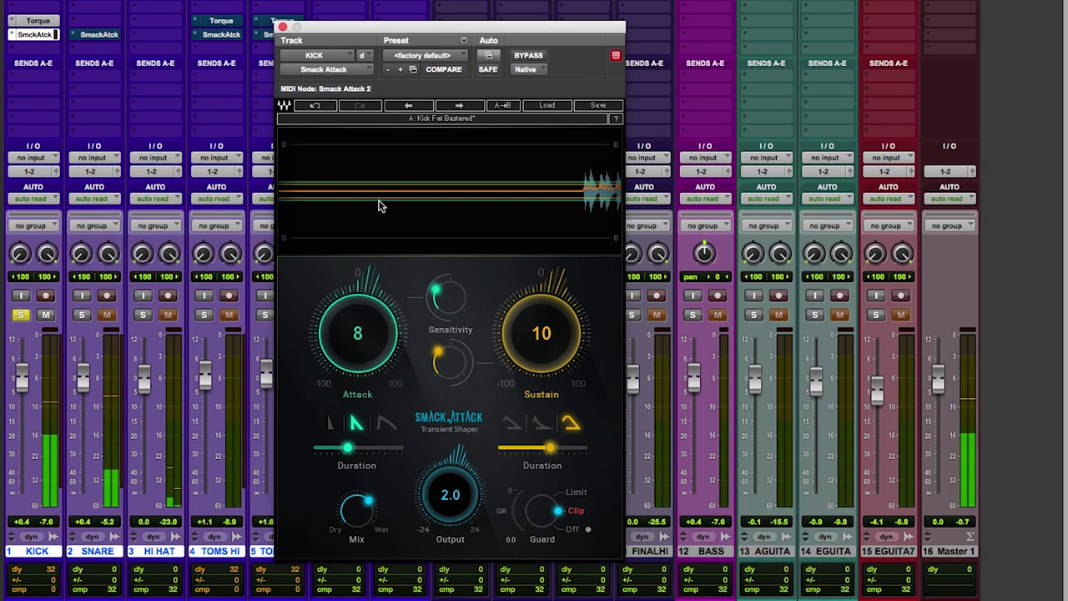
# - Compare the kick with Smack Attack bypassed and active during playback
pyautogui.keyDown('super'); pyautogui.click(39, 32); pyautogui.keyUp('super')
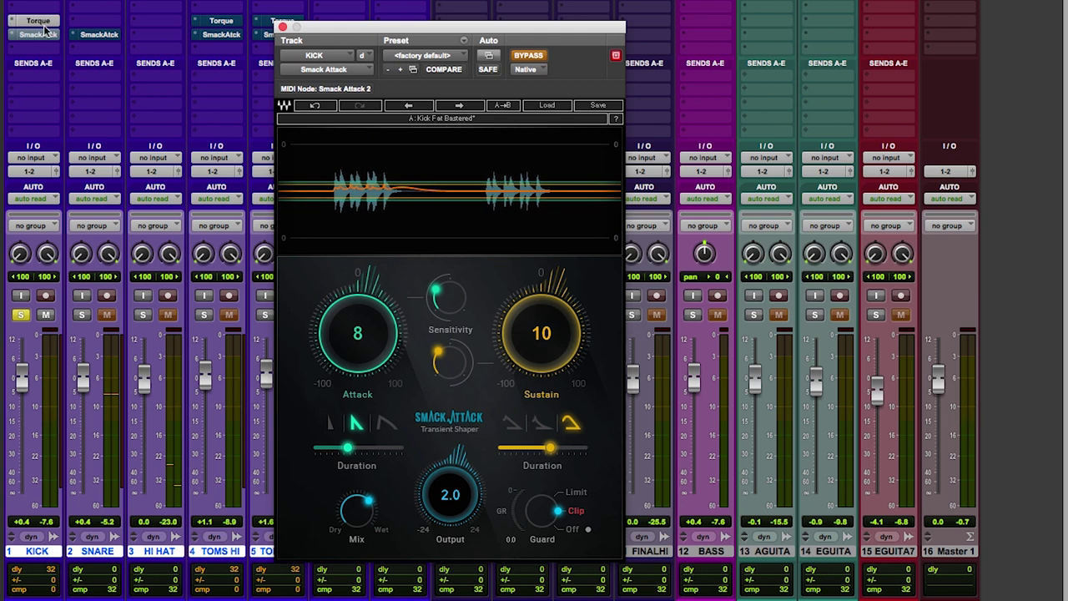
pyautogui.keyDown('super'); pyautogui.click(42, 35); pyautogui.keyUp('super')
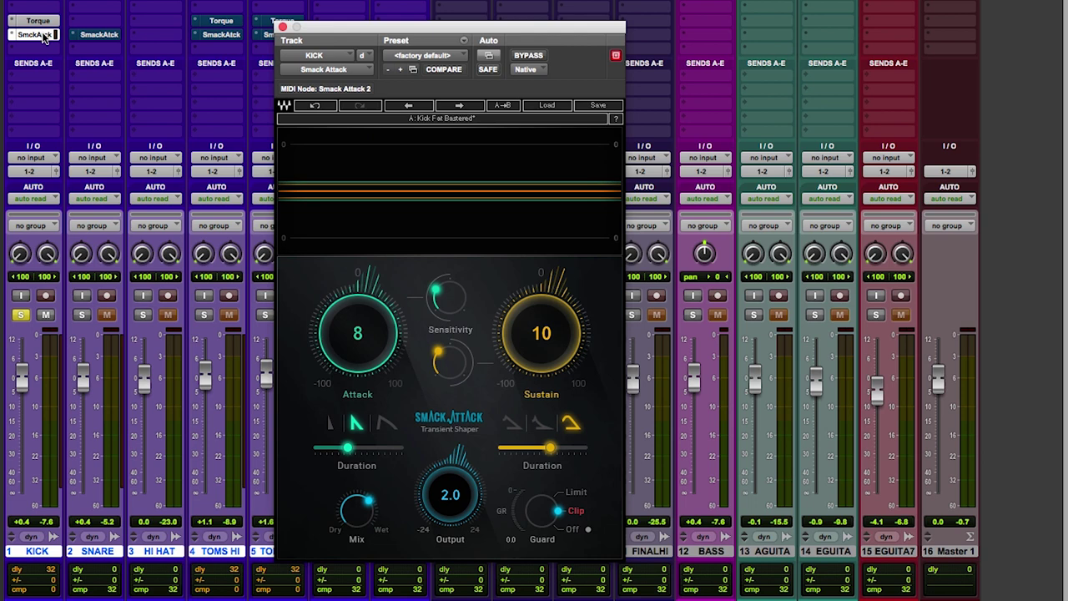
pyautogui.press('space')
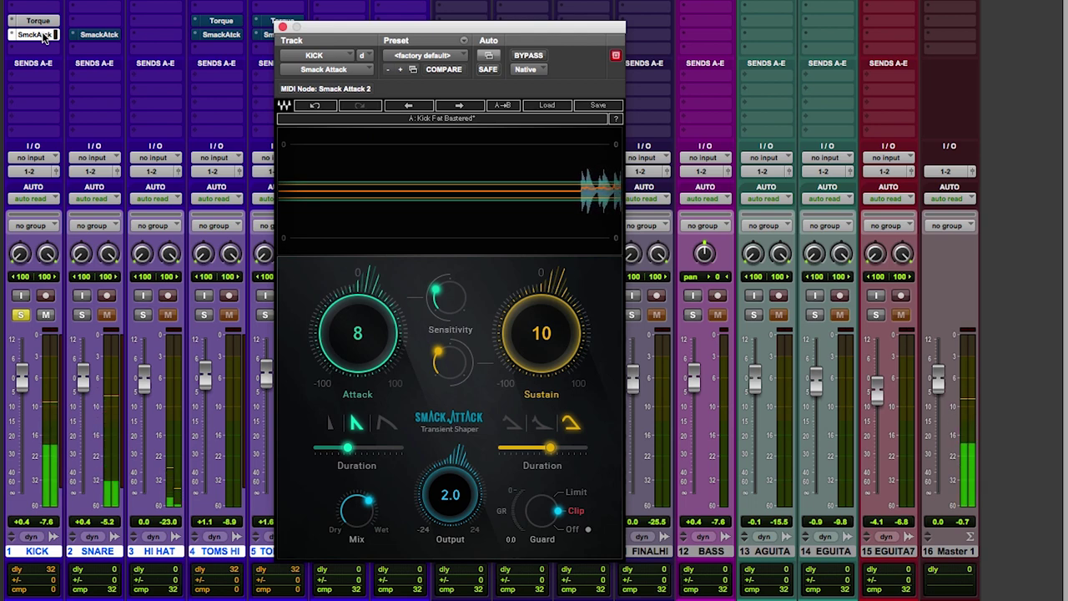
# - Unsolo KICK, close its Smack Attack window, and open Smack Attack on SNARE
pyautogui.click(21, 316)
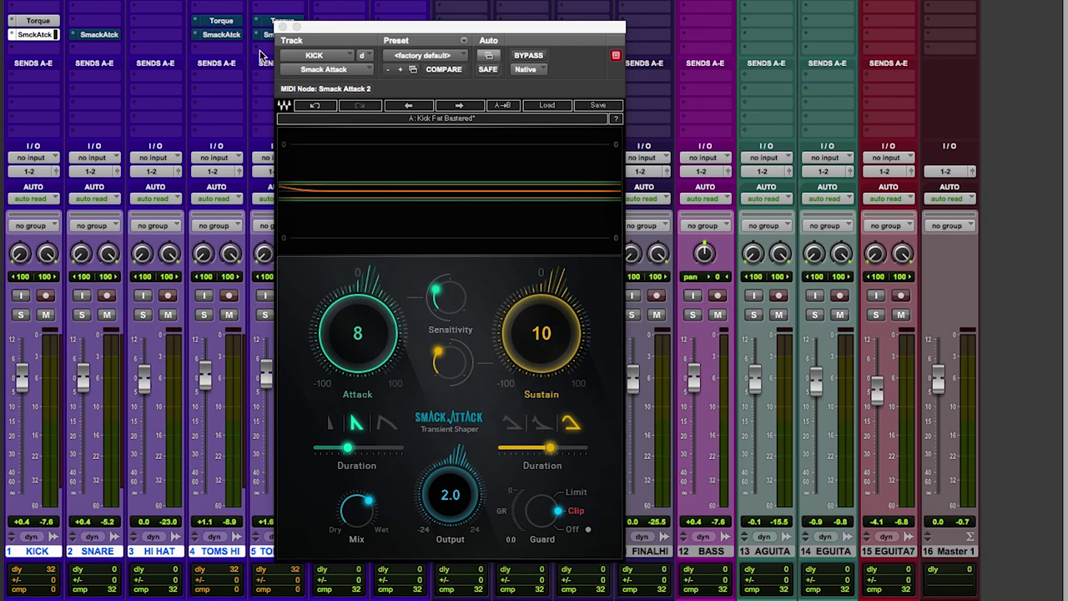
pyautogui.click(282, 28)
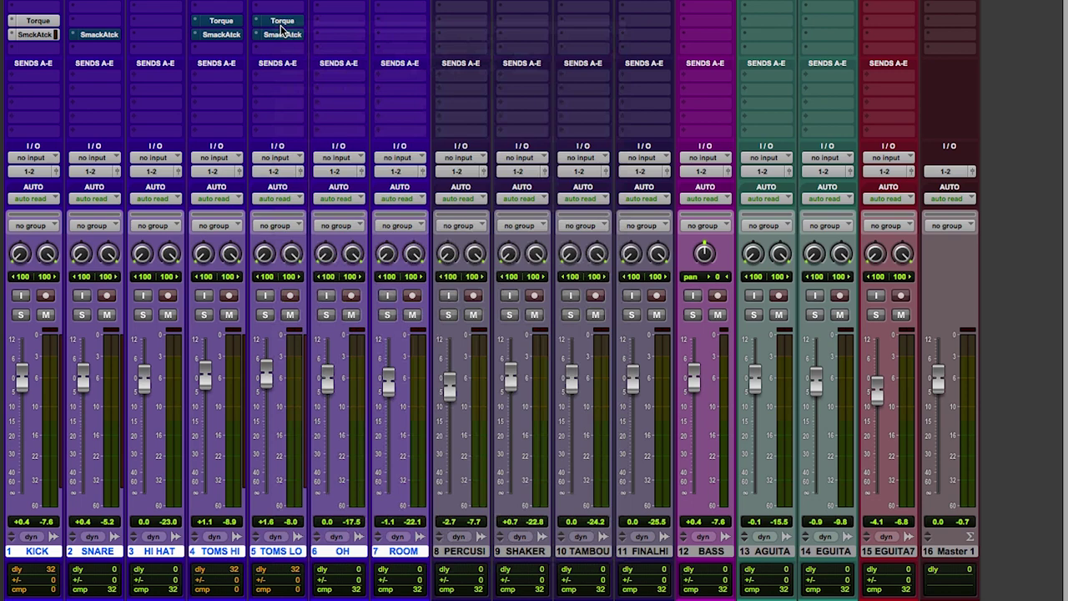
pyautogui.click(99, 34)
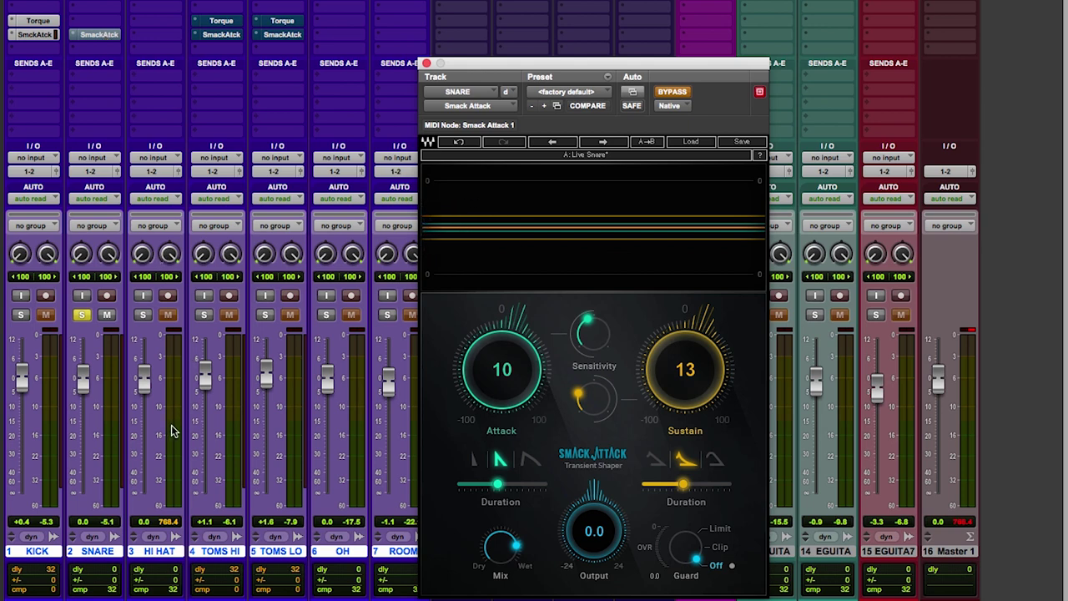
# - Raise the snare's Smack Attack Sustain to 34 during playback, then solo KICK alongside SNARE
pyautogui.press('space')
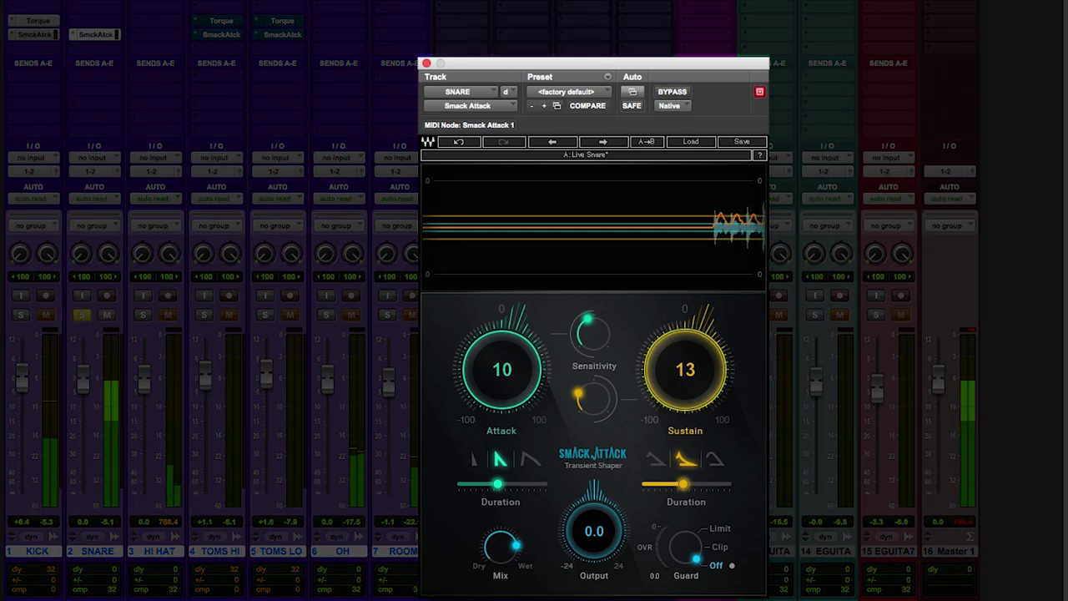
pyautogui.moveTo(686, 370); pyautogui.dragTo(665, 384)
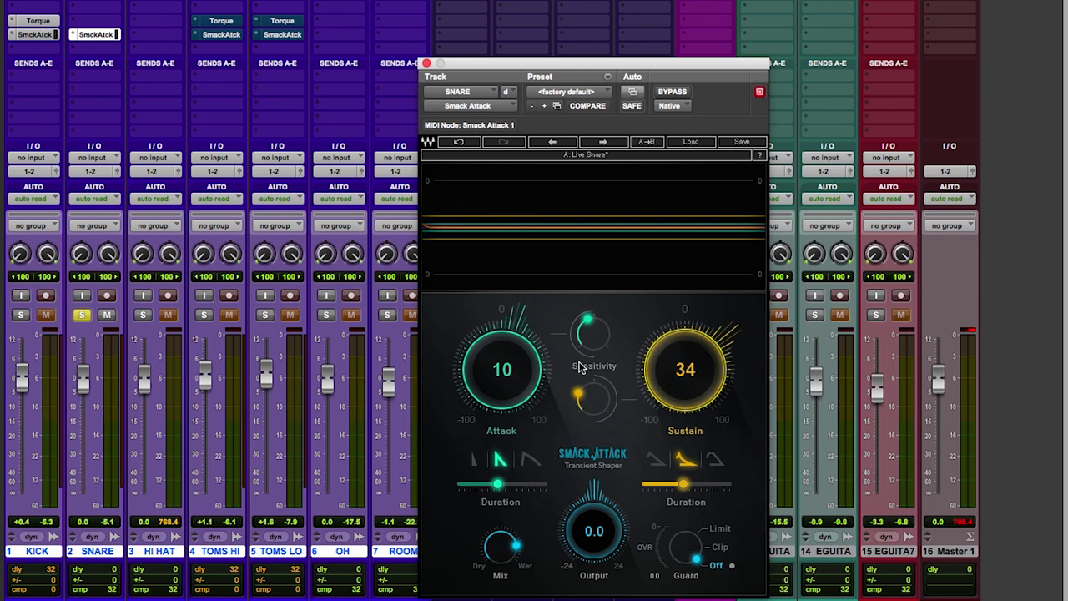
pyautogui.click(20, 315)
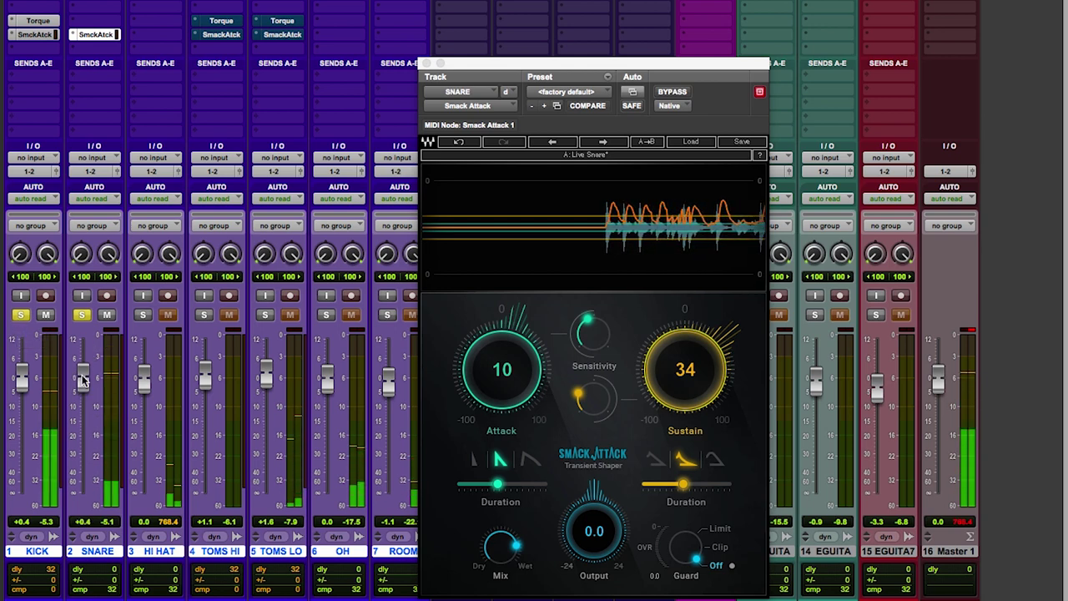
# - Clear the KICK and SNARE solos and switch to the Edit window
pyautogui.keyDown('alt'); pyautogui.click(83, 315); pyautogui.keyUp('alt')
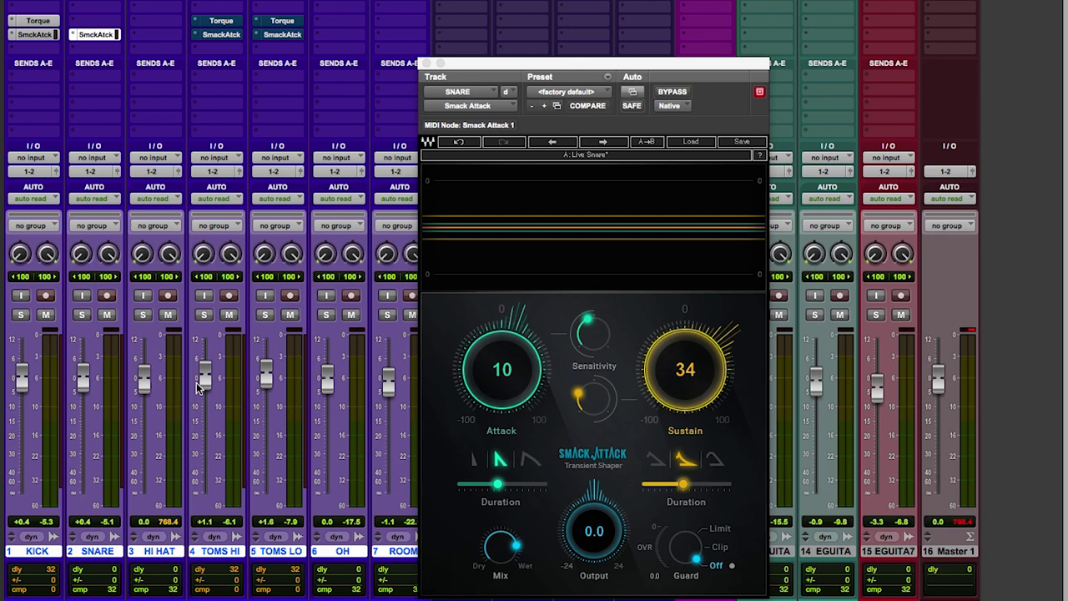
pyautogui.press('super+equal')
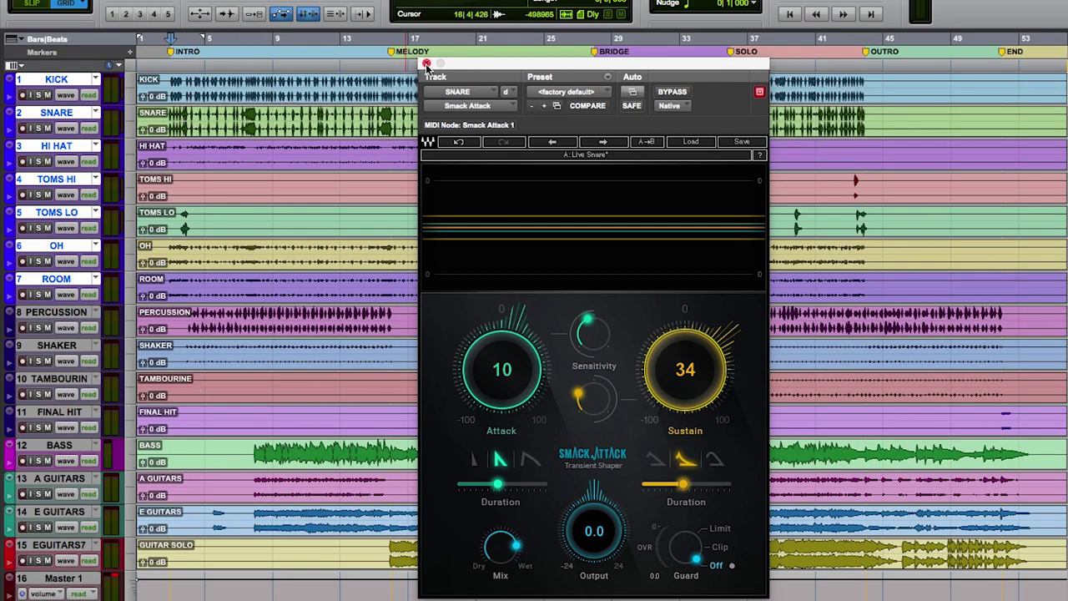
# - Close the snare's Smack Attack window and return to the Mix window
pyautogui.click(426, 65)
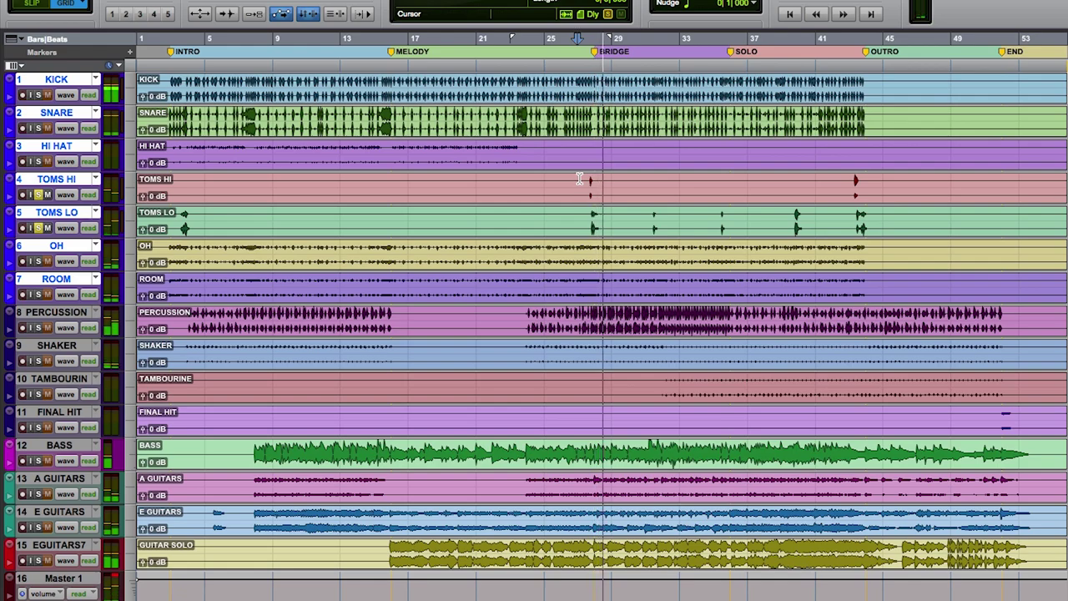
pyautogui.hotkey('ctrl', '=')
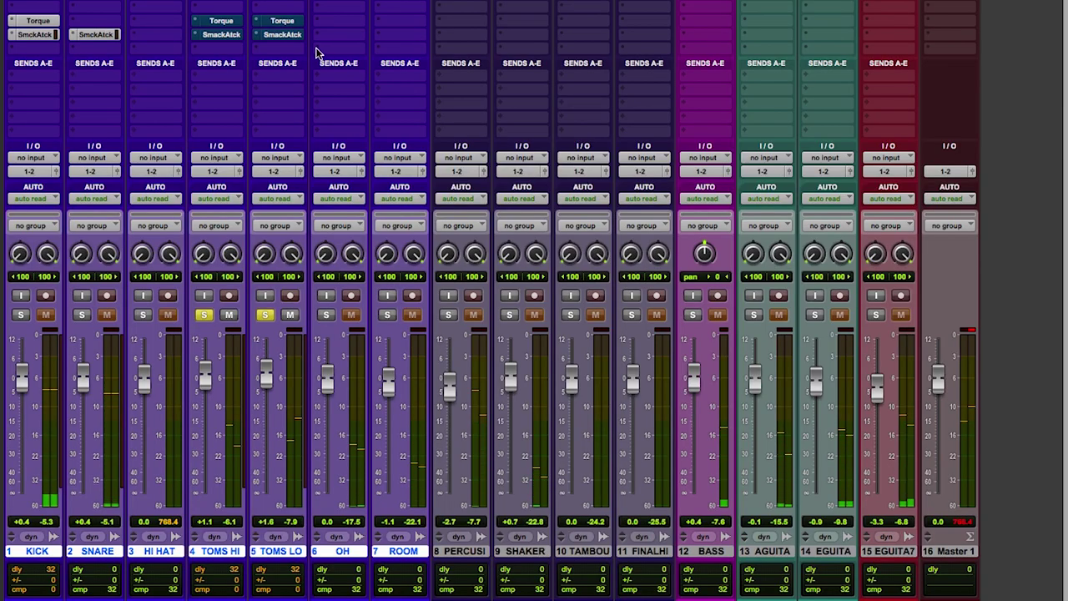
# - Activate Torque on TOMS HI and start playback, auditioning its detected focus band
pyautogui.click(220, 21)
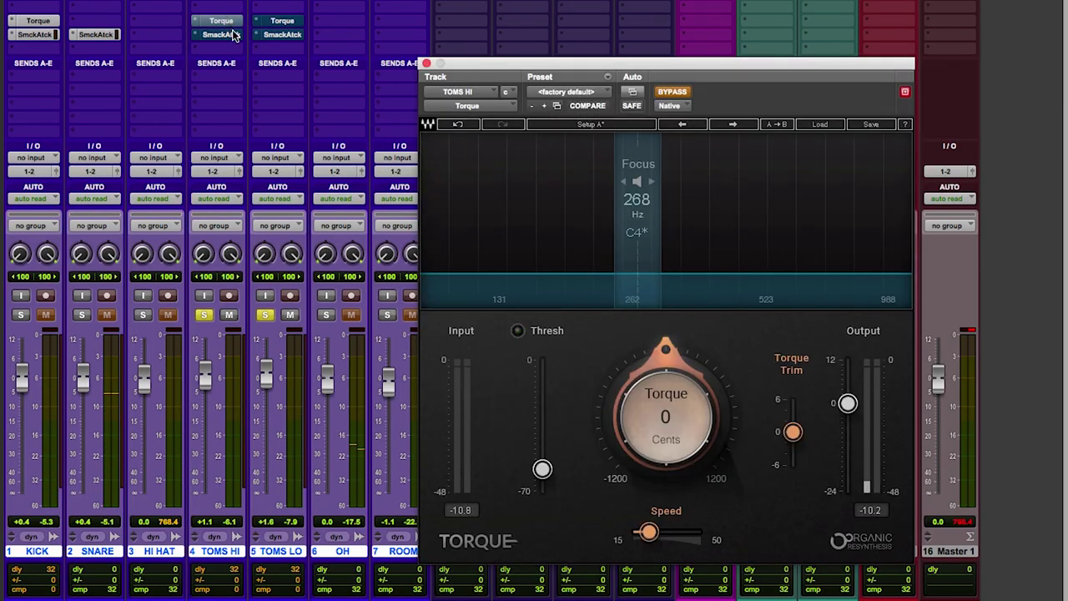
pyautogui.click(672, 93)
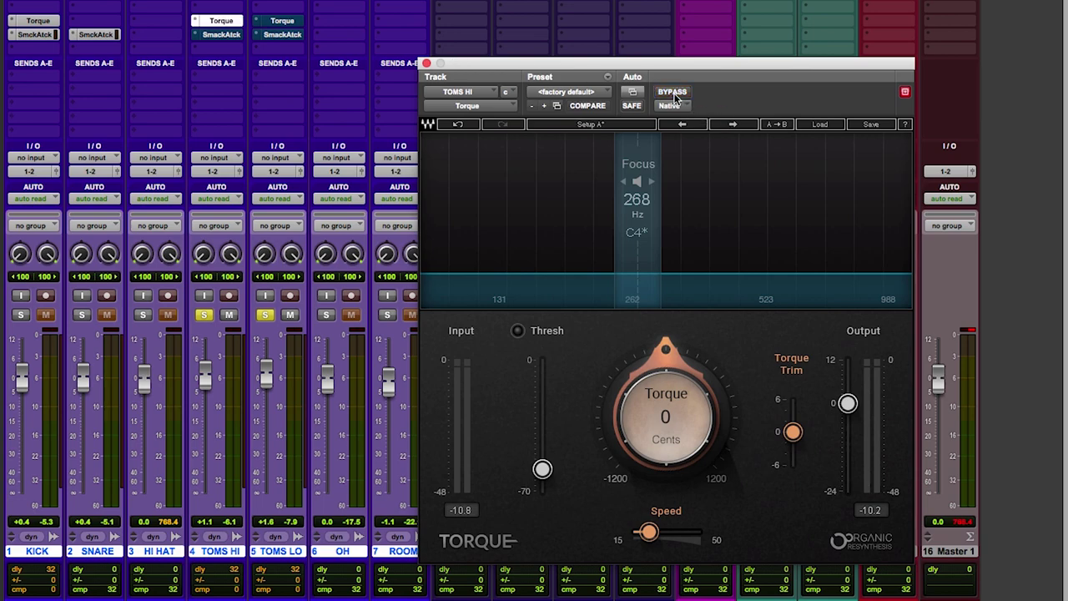
pyautogui.click(293, 318)
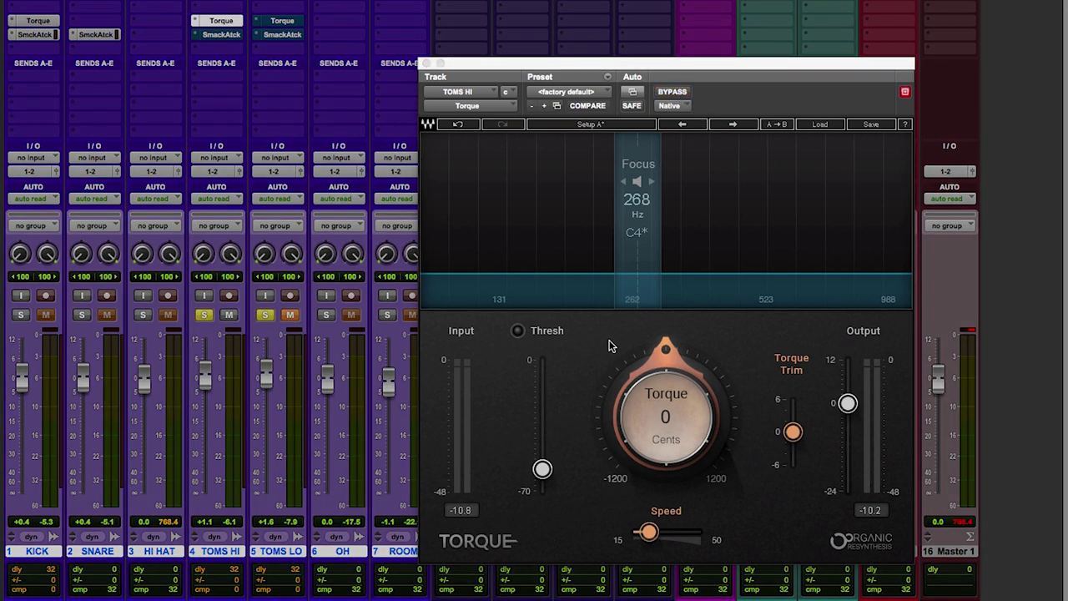
pyautogui.press('space')
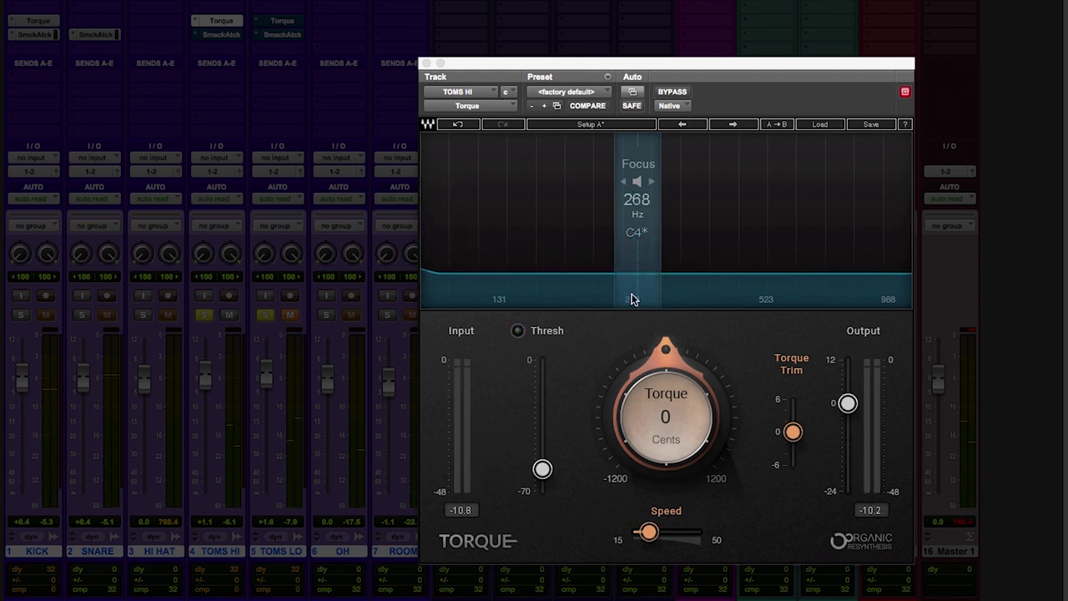
pyautogui.click(638, 179)
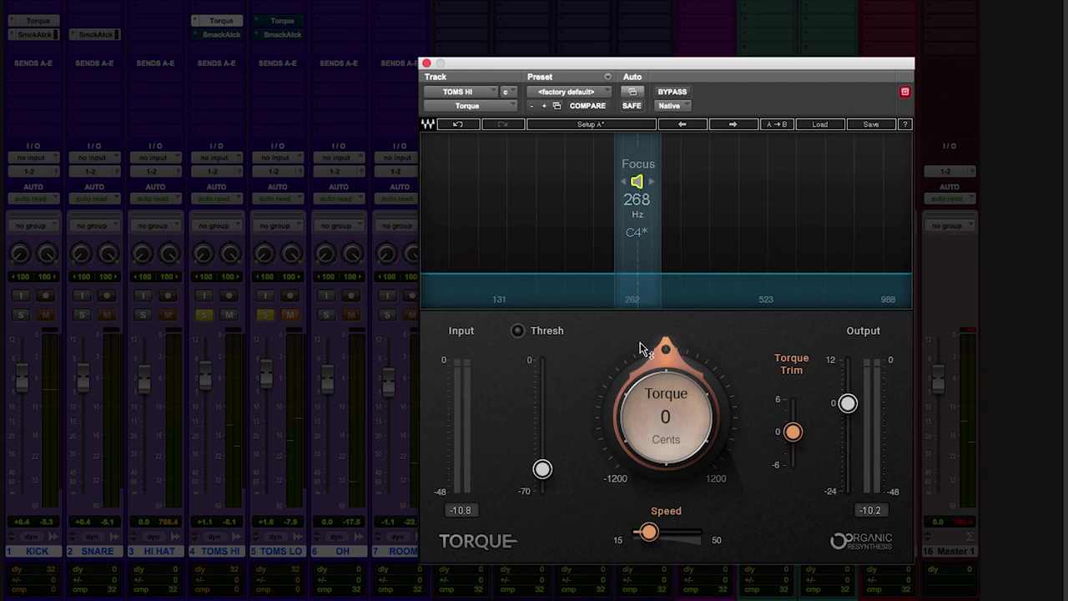
# - Lower the high tom's Torque pitch to about -370 cents, stopping playback along the way
pyautogui.moveTo(657, 350); pyautogui.dragTo(657, 381)
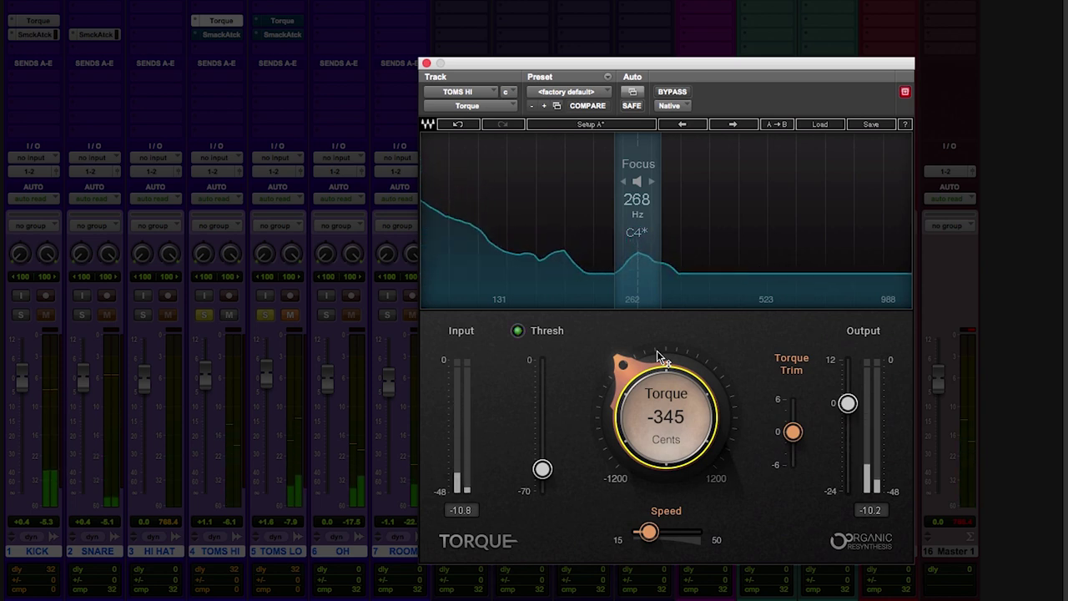
pyautogui.moveTo(656, 351); pyautogui.dragTo(657, 449)
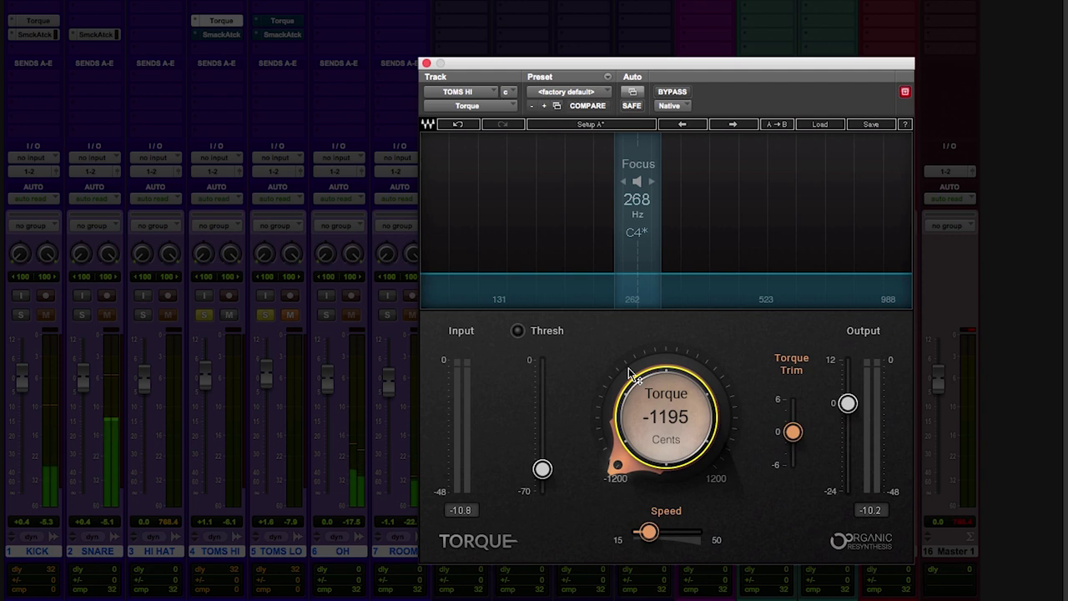
pyautogui.click(280, 314)
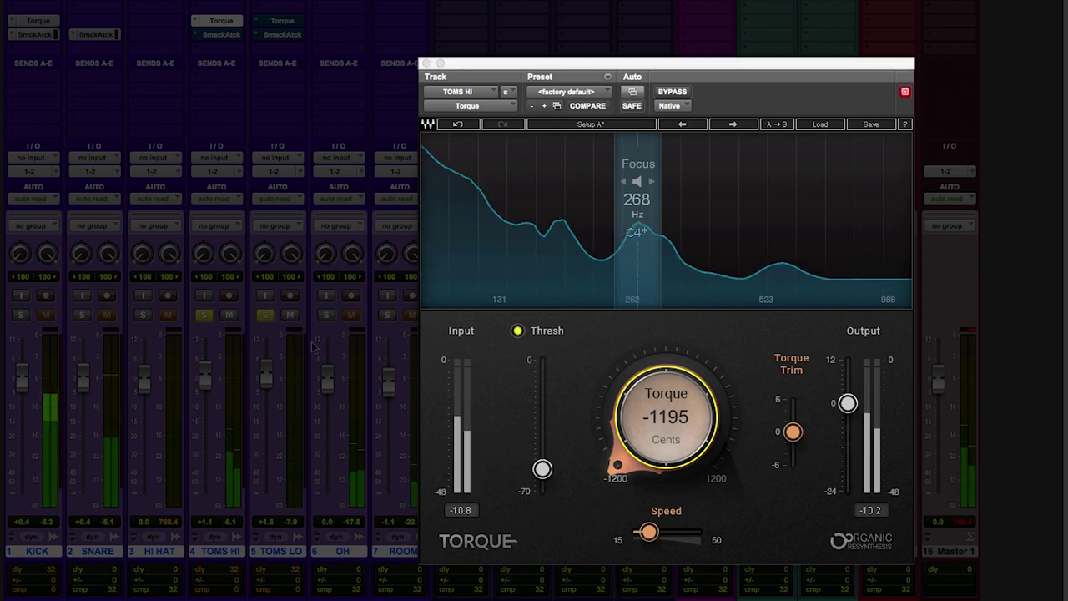
pyautogui.press('space')
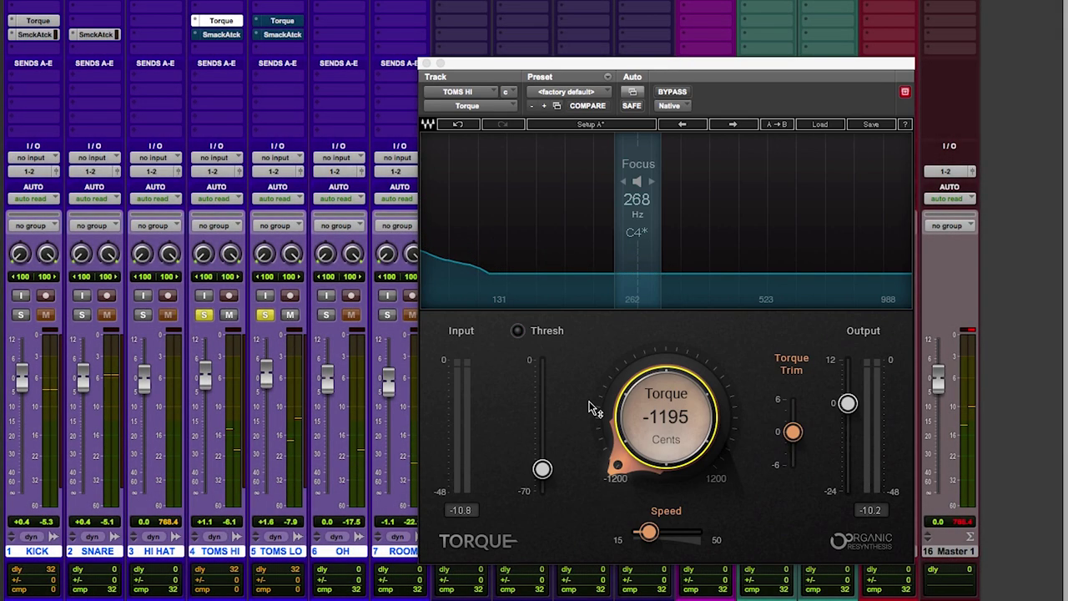
pyautogui.moveTo(588, 409); pyautogui.dragTo(589, 334)
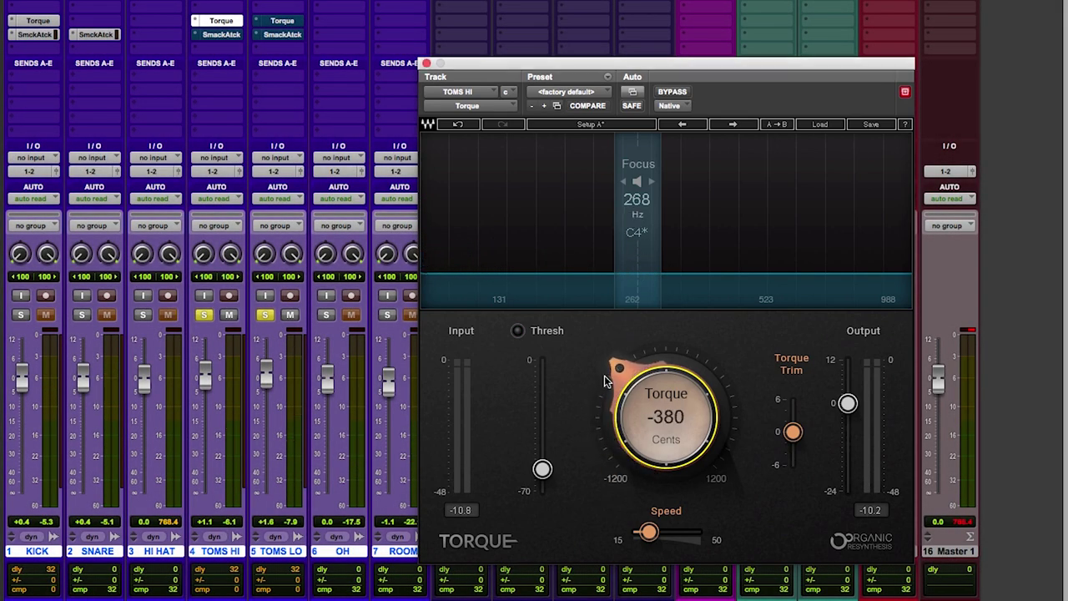
pyautogui.moveTo(608, 367); pyautogui.dragTo(609, 365)
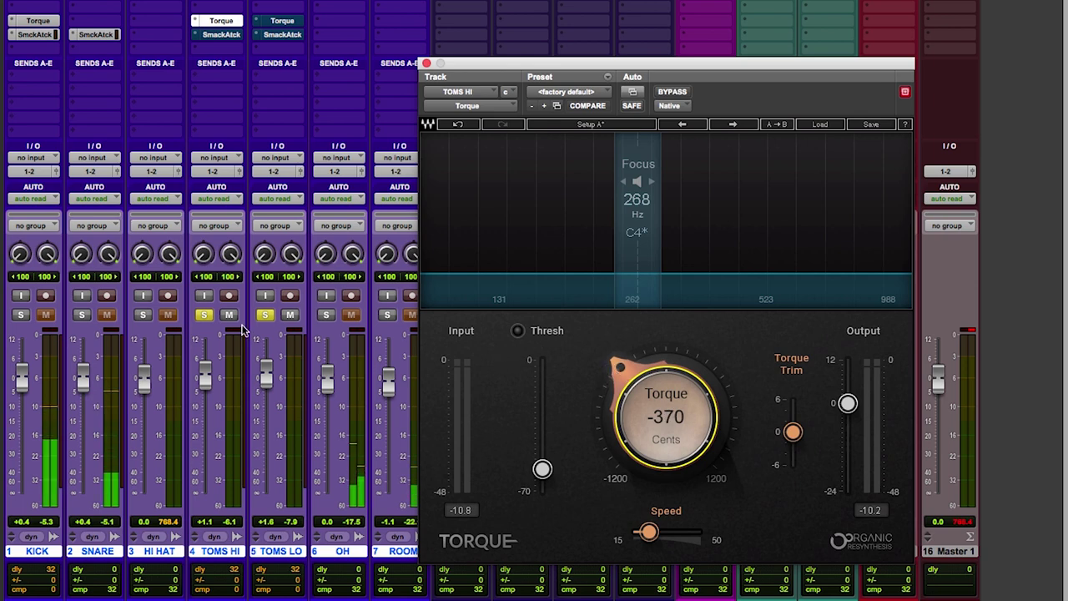
pyautogui.click(278, 24)
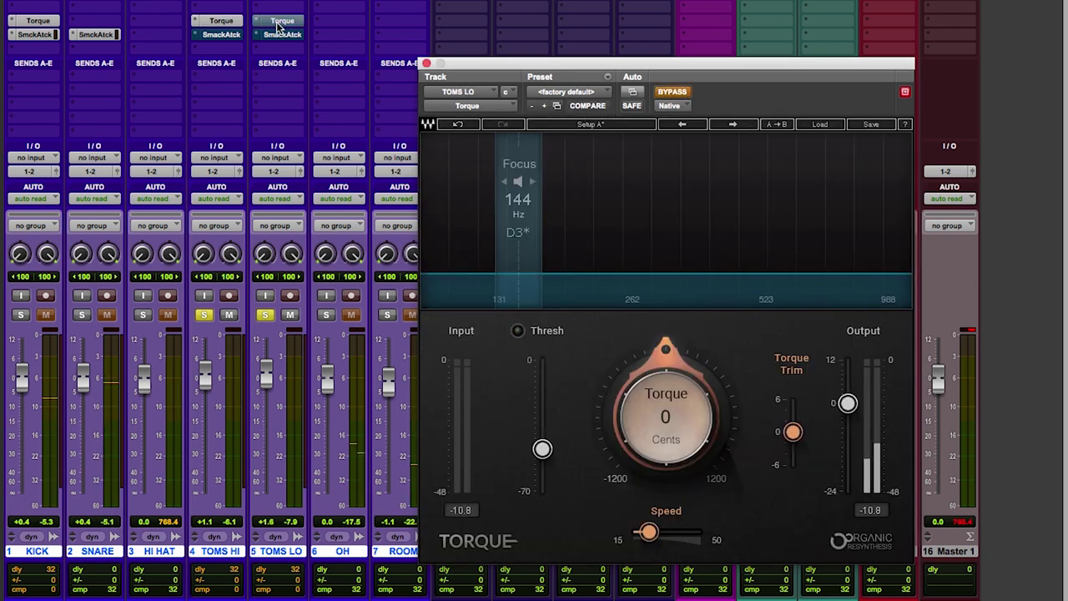
# - Enable Torque on TOMS LO and set its pitch shift to about -295 cents
pyautogui.keyDown('super'); pyautogui.click(279, 24); pyautogui.keyUp('super')
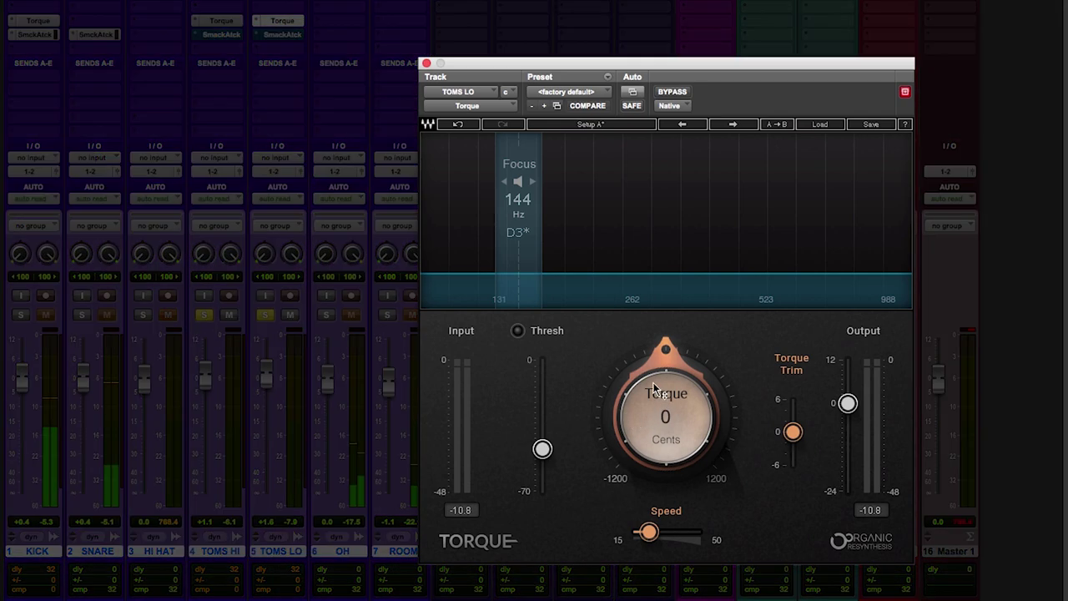
pyautogui.moveTo(661, 359)
pyautogui.mouseDown()
pyautogui.moveTo(661, 388)
pyautogui.moveTo(661, 359)
pyautogui.mouseUp()
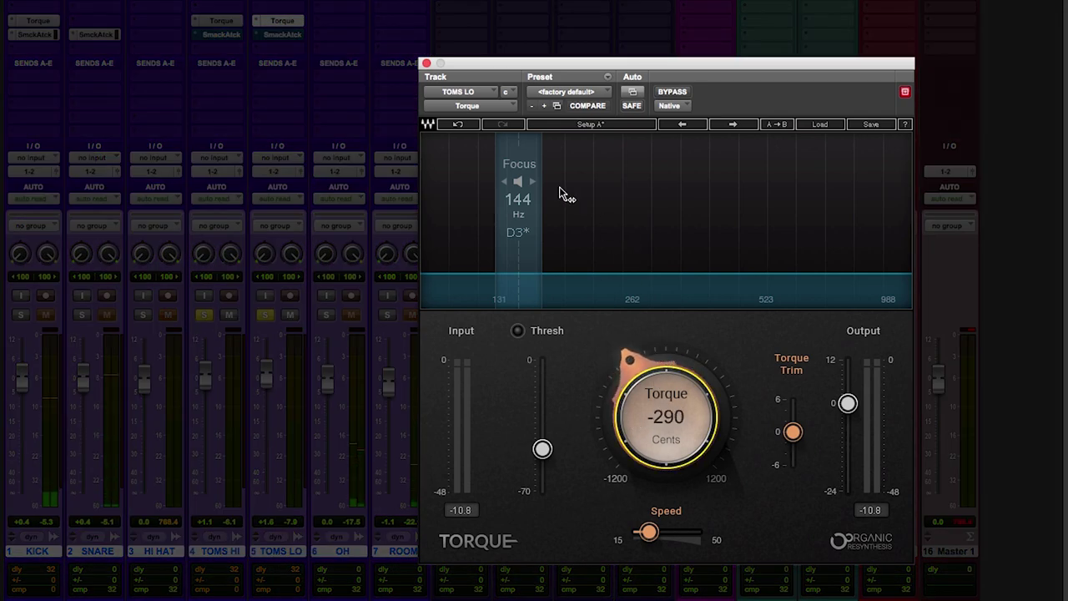
pyautogui.moveTo(626, 363); pyautogui.dragTo(627, 362)
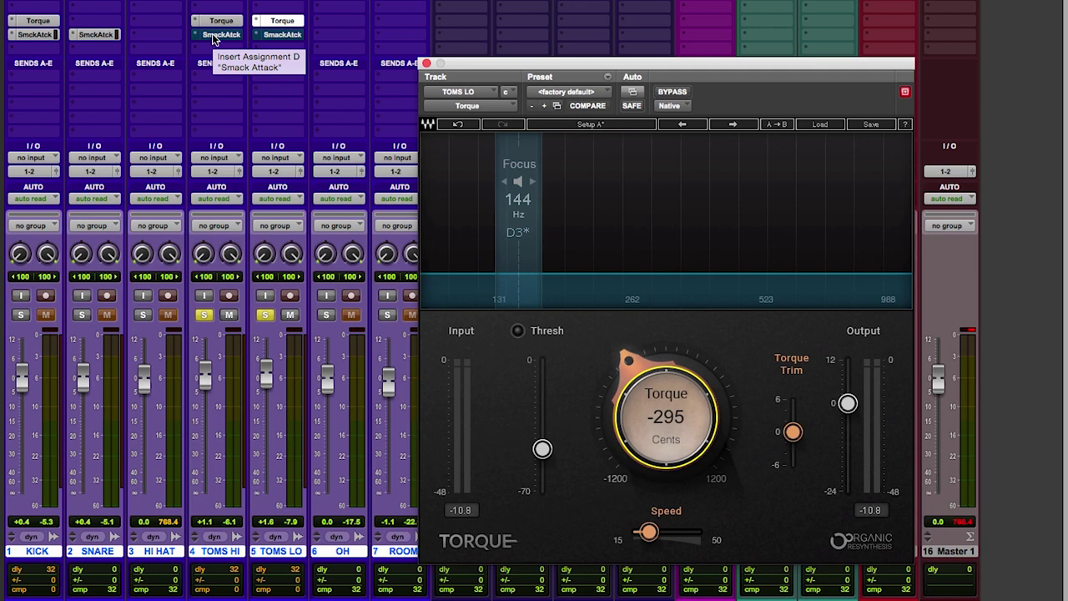
pyautogui.click(219, 35)
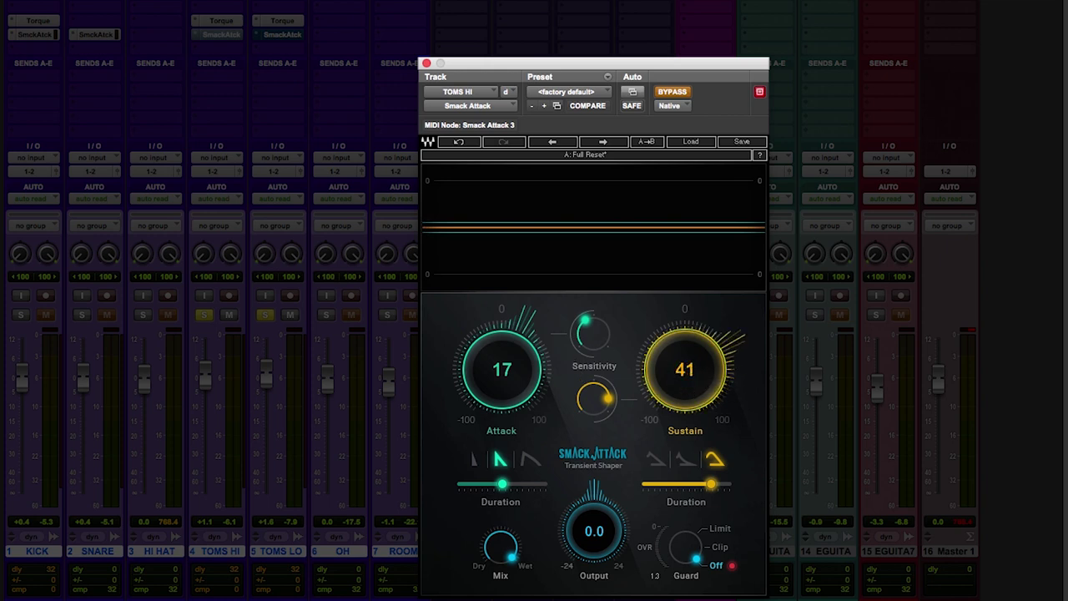
# - Take Smack Attack out of bypass on TOMS HI and then on TOMS LO
pyautogui.click(672, 92)
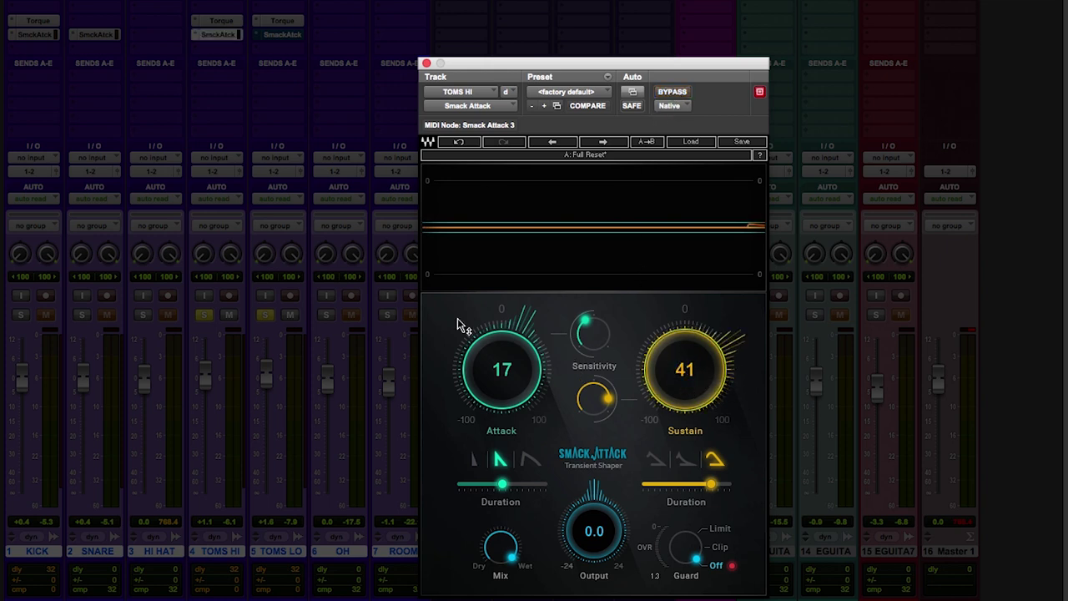
pyautogui.click(288, 35)
pyautogui.keyDown('super'); pyautogui.click(288, 35); pyautogui.keyUp('super')
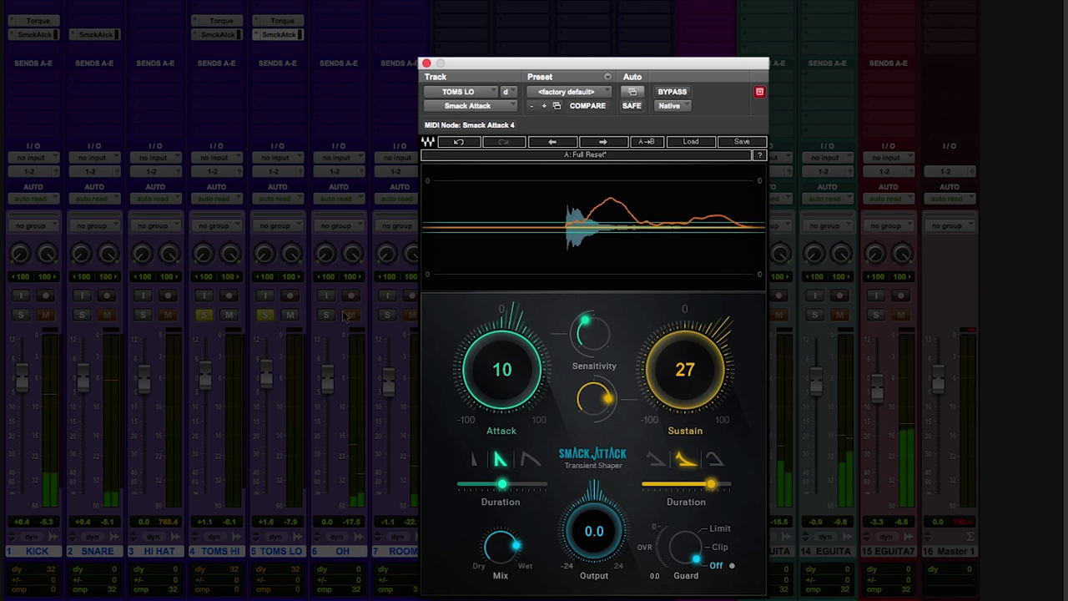
# - Turn off the Solo buttons on TOMS HI and TOMS LO
pyautogui.click(265, 323)
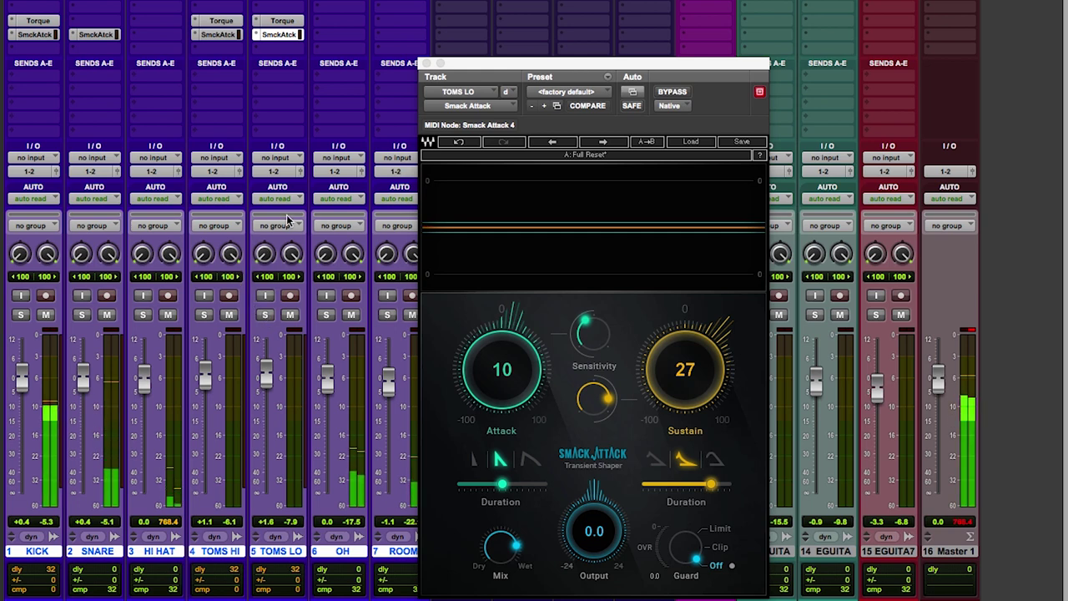
# - Close the TOMS LO Smack Attack window, then toggle to Edit and back to Mix
pyautogui.click(427, 63)
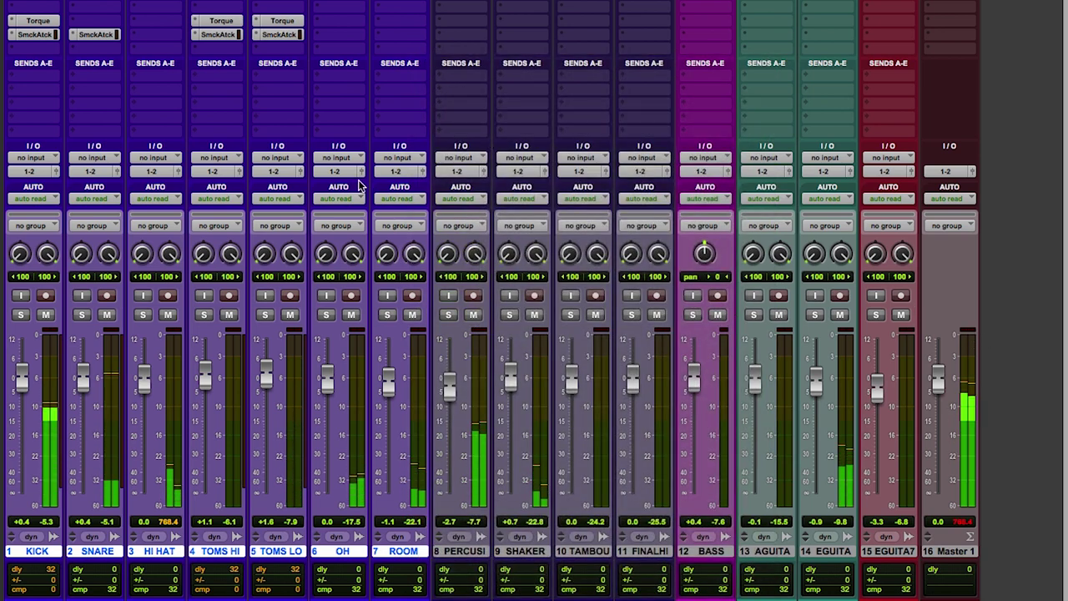
pyautogui.press('super+equal')
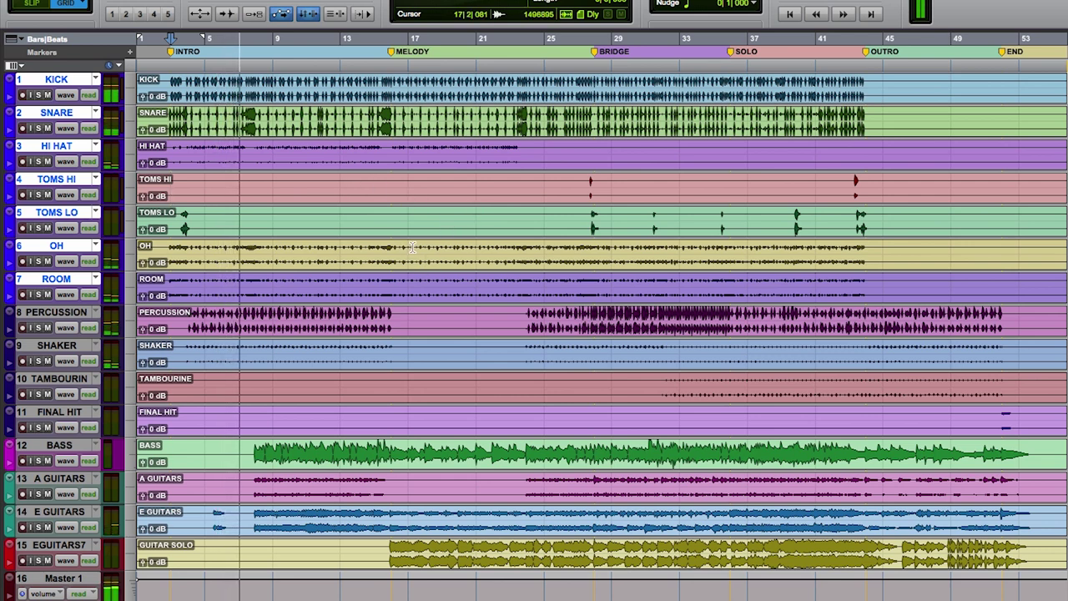
pyautogui.press('super+equal')
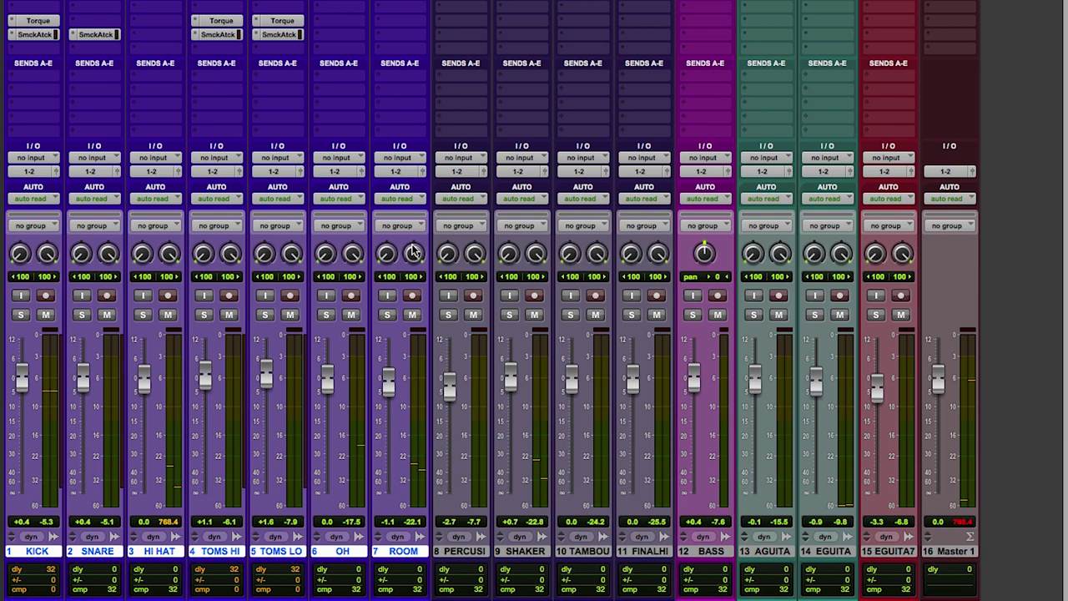